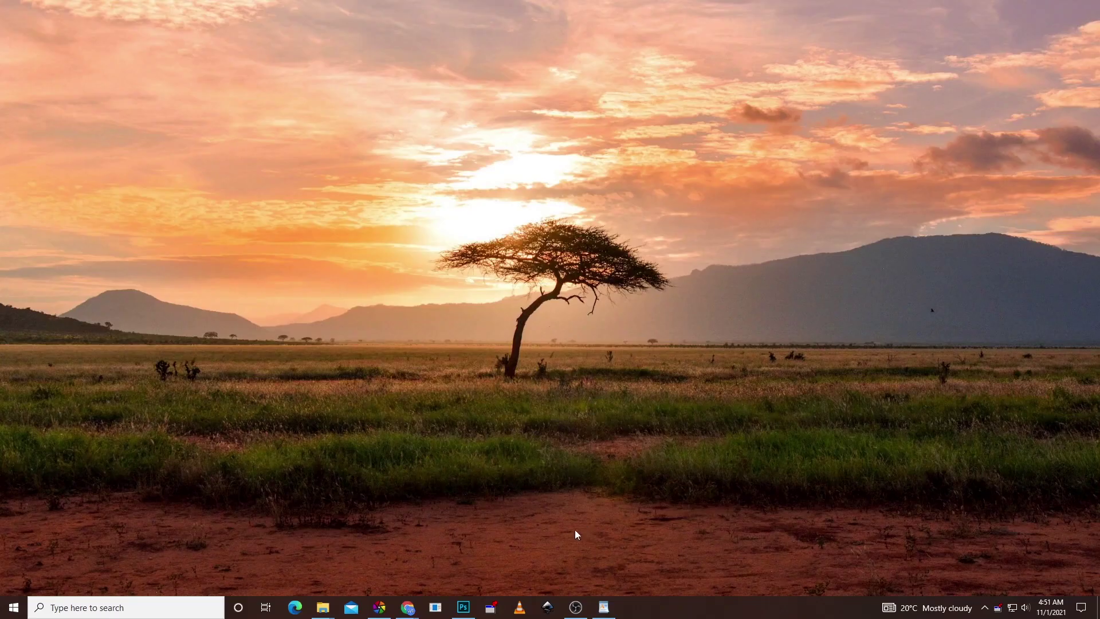
Step: Restore darktable and choose all six JPEGs in Pictures > pics for import
left_click(378, 607)
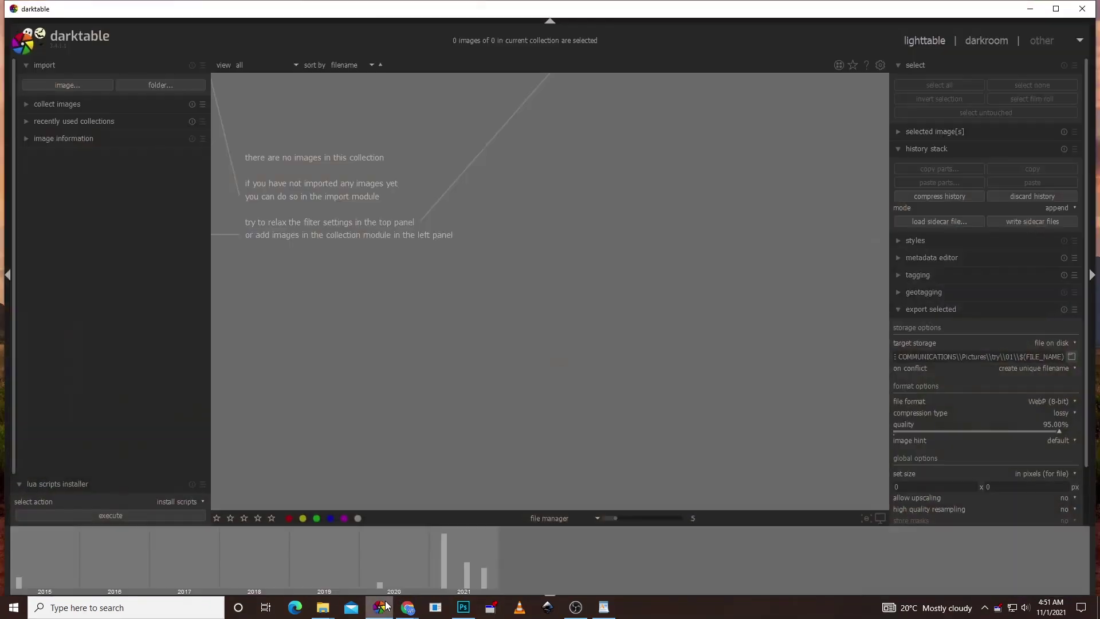
left_click(61, 86)
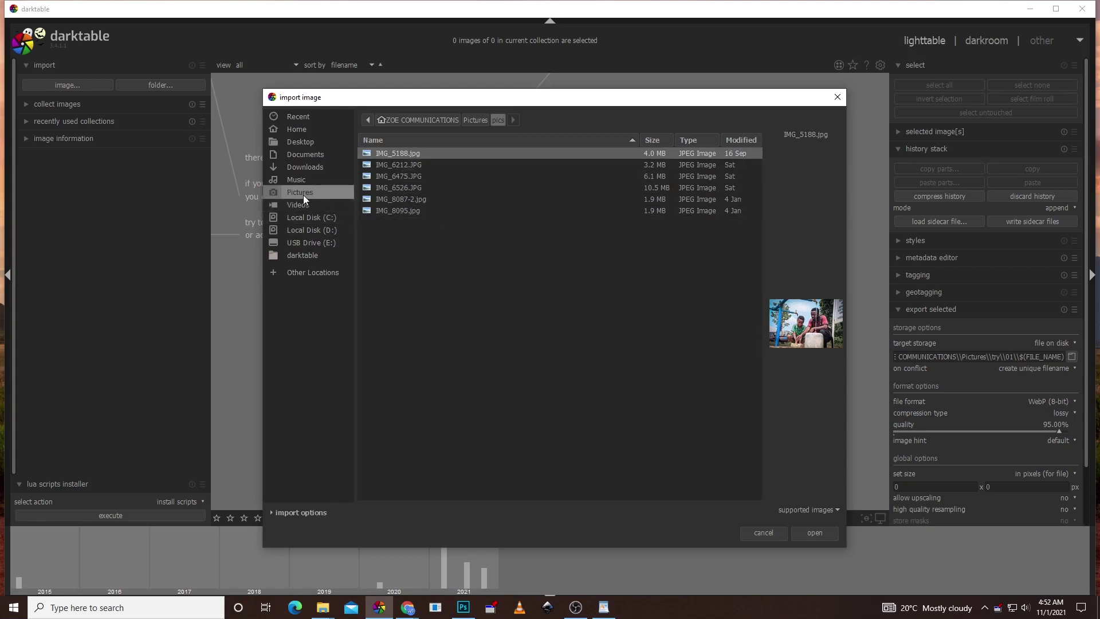
left_click(304, 196)
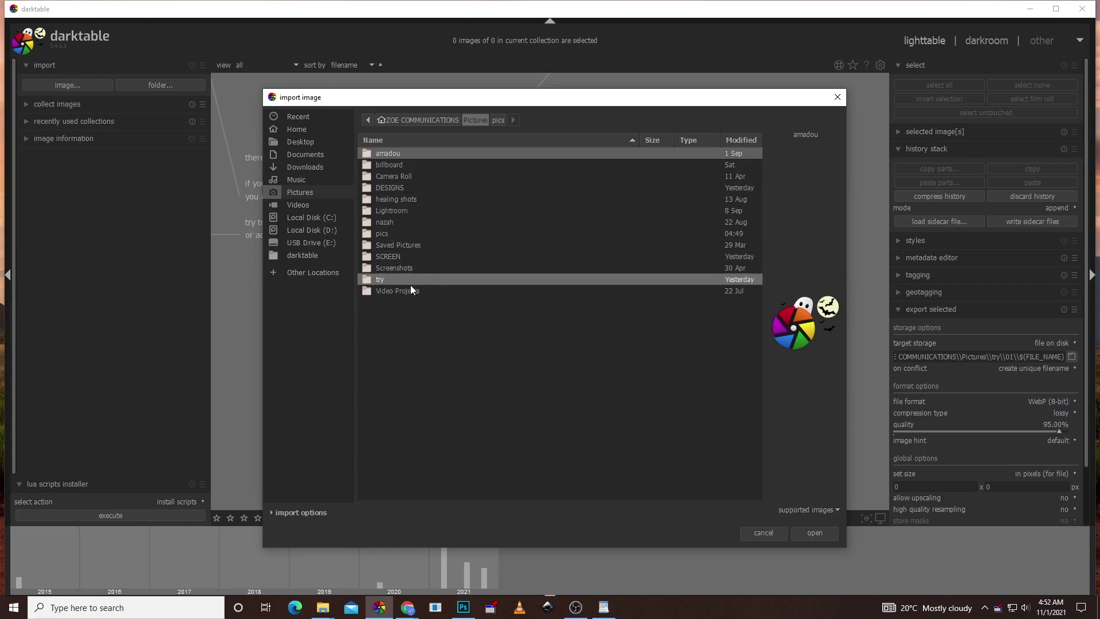
double_click(376, 235)
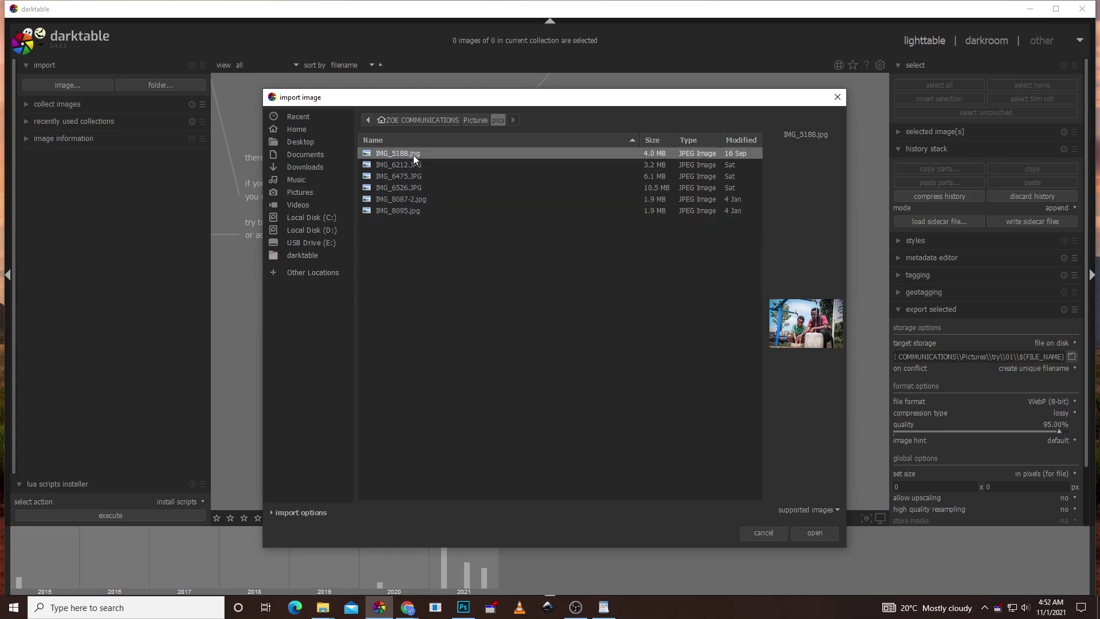
left_click(404, 211, "shift")
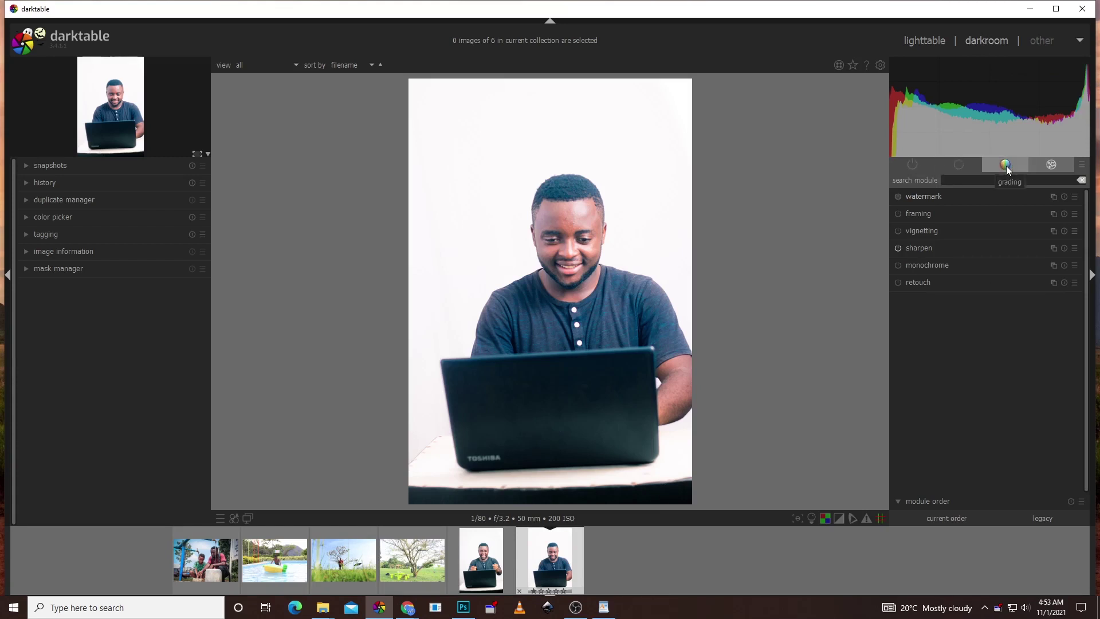
Step: Narrow the darkroom module list to the effects group
left_click(1046, 166)
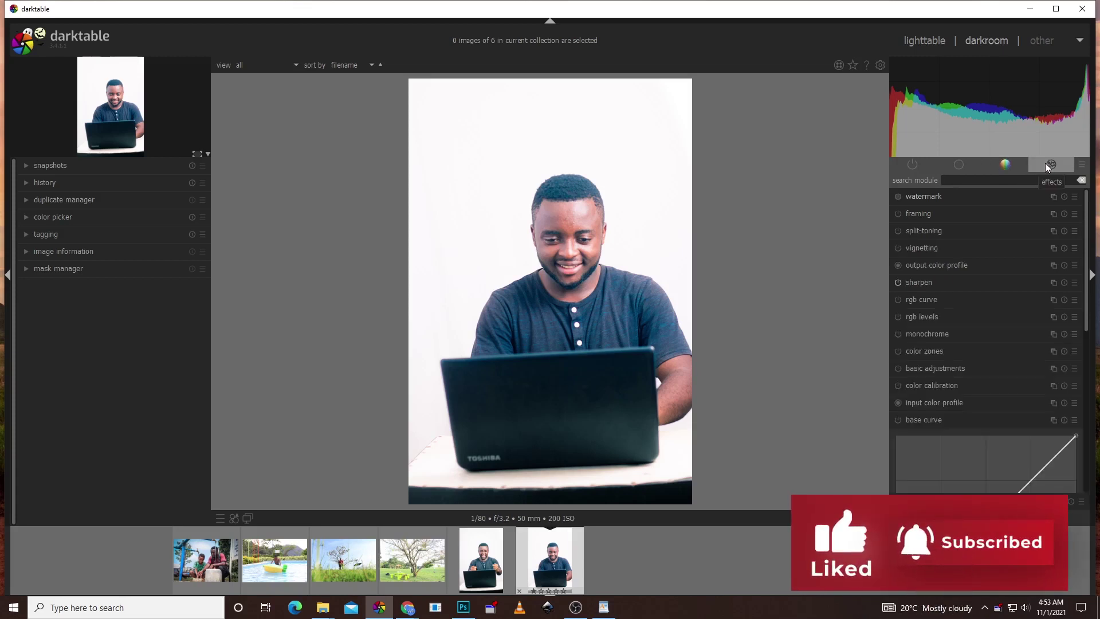
left_click(1046, 167)
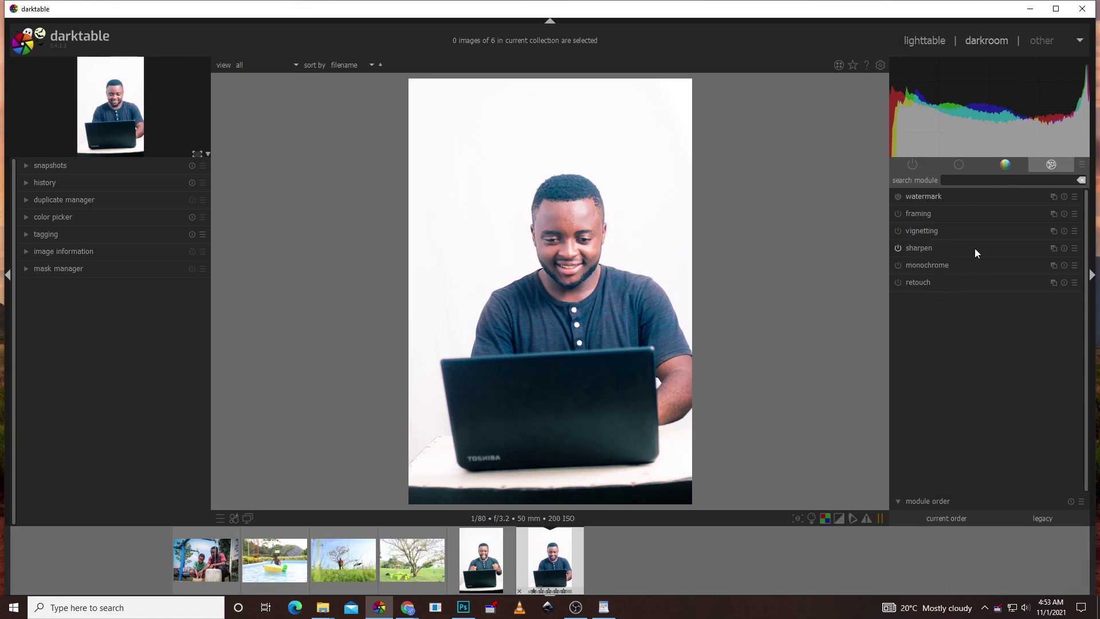
Step: Expand the watermark module and enable it with the built-in darktable marker
left_click(913, 197)
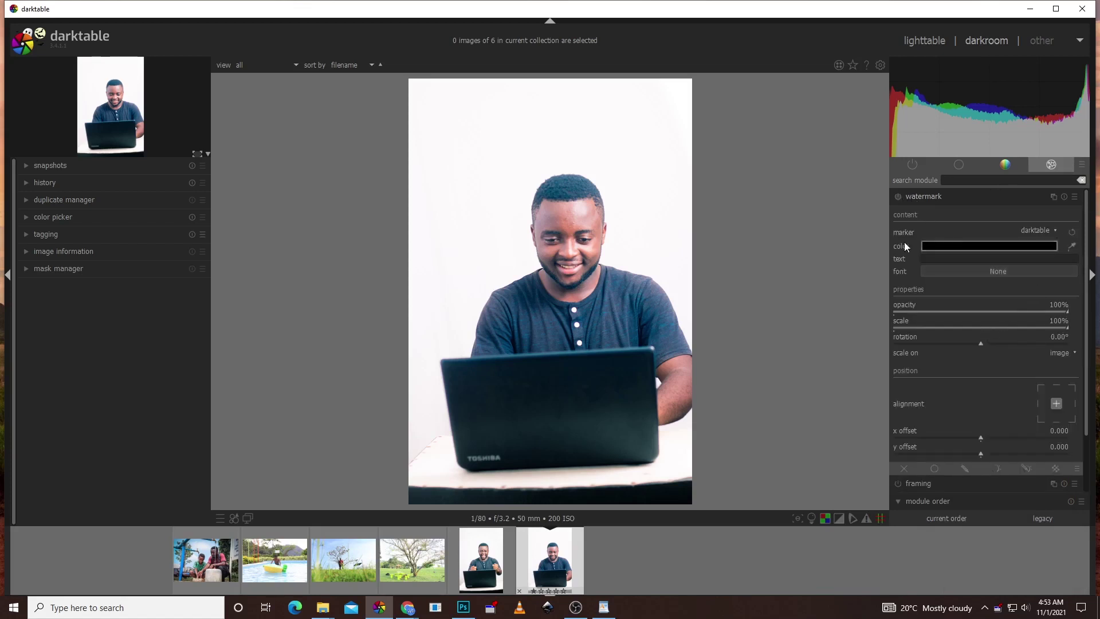
left_click(1037, 231)
left_click(1035, 229)
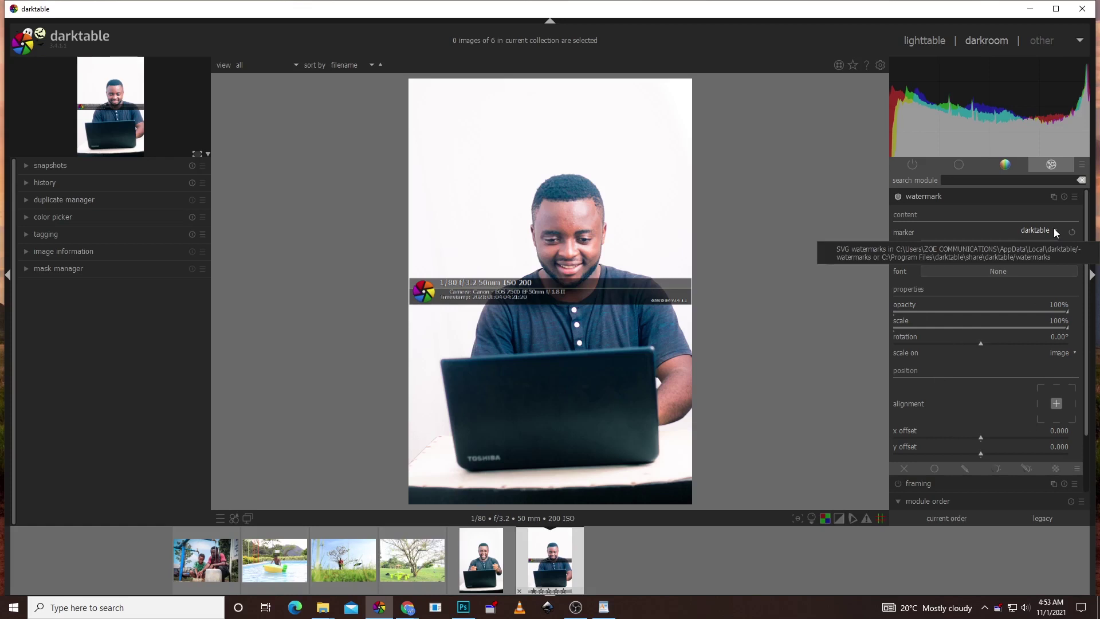
left_click(1054, 230)
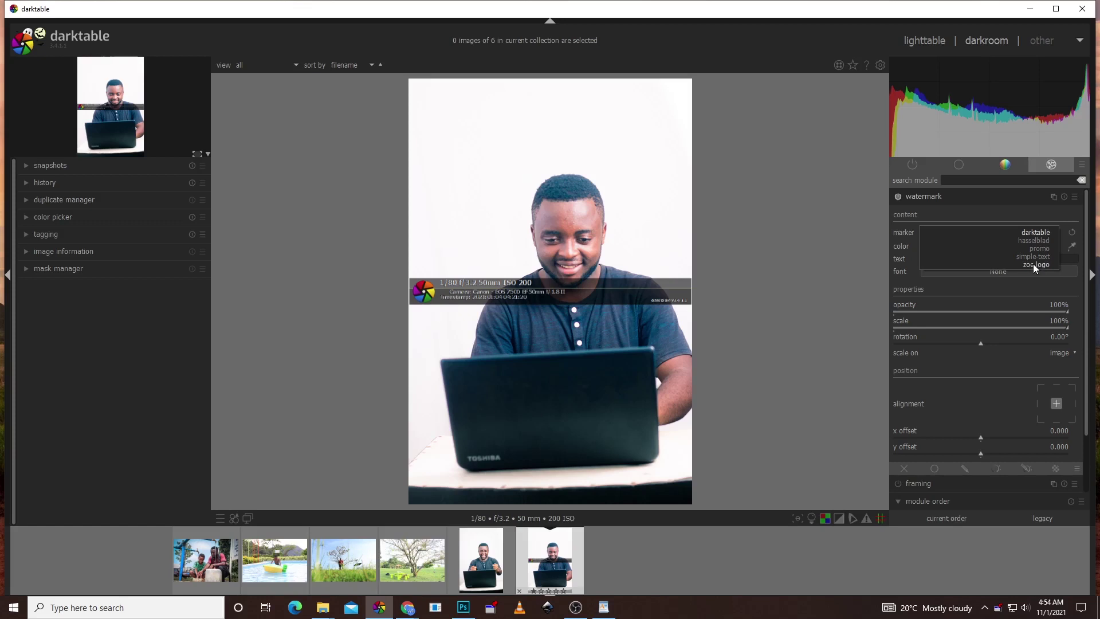
Step: Pick 'zoe logo' as the watermark marker
left_click(1049, 232)
left_click(1039, 266)
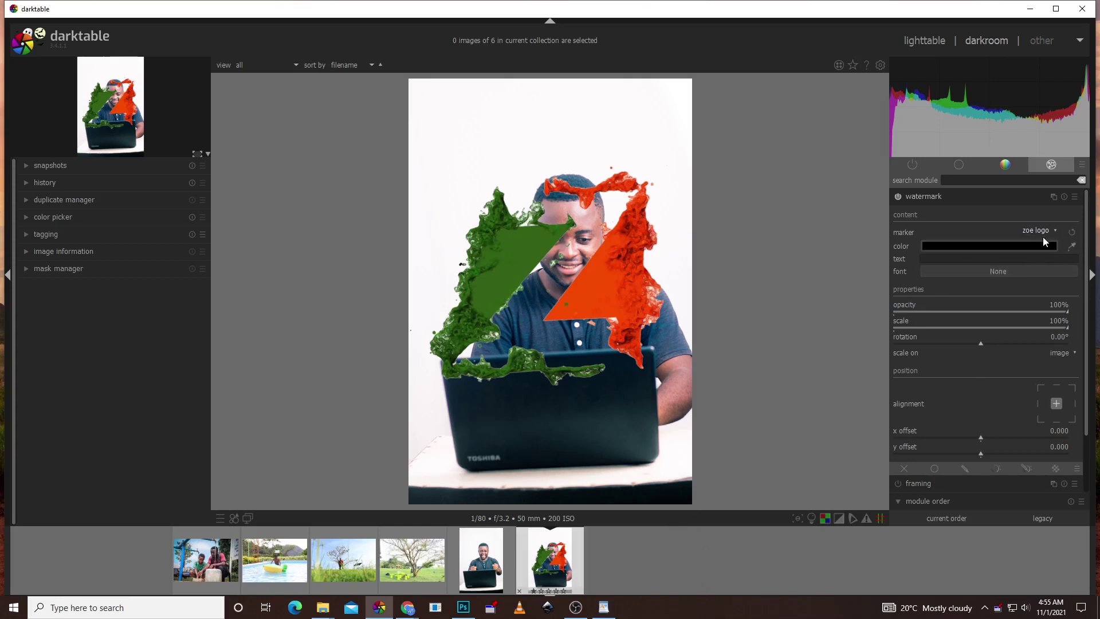
Step: Browse to C:\Program Files\darktable\share\darktable\watermarks in File Explorer, then return to darktable
mouse_move(322, 607)
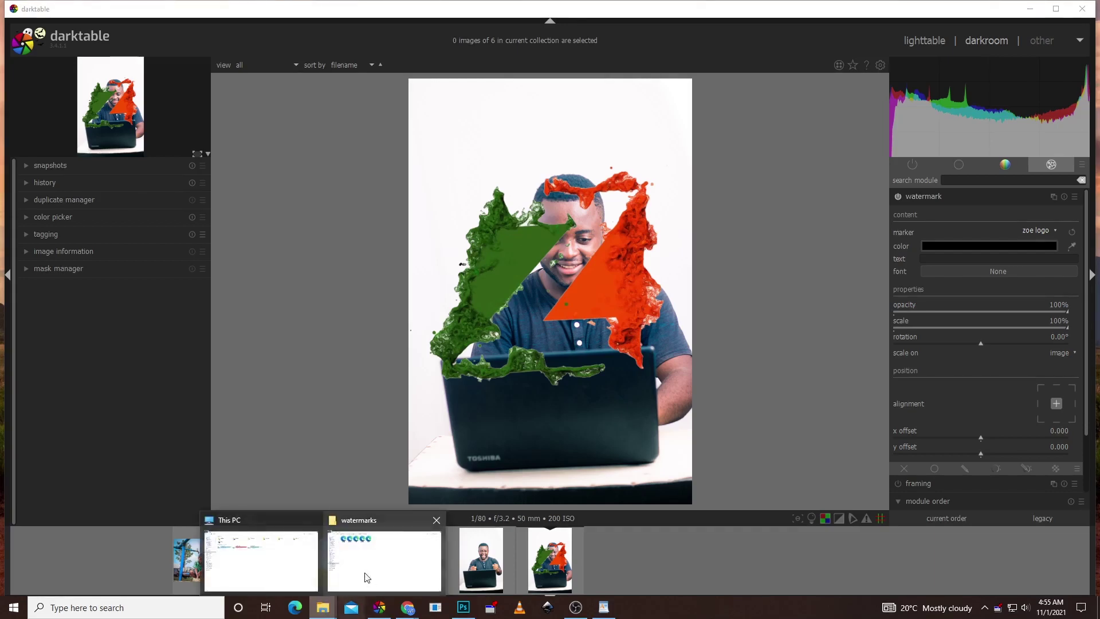
left_click(312, 550)
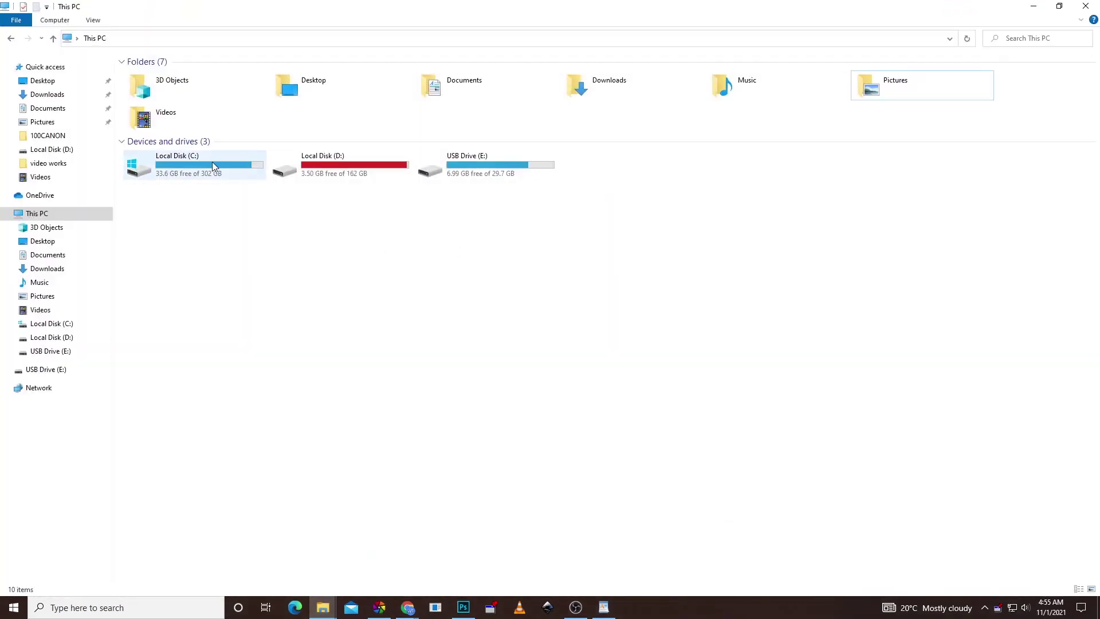
double_click(212, 164)
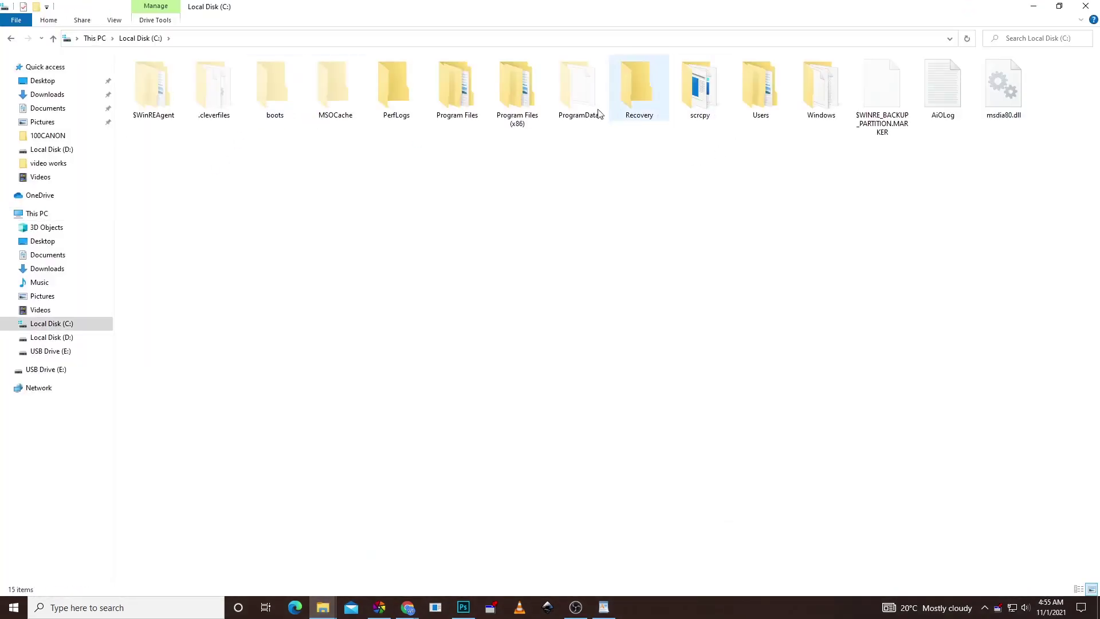
double_click(464, 109)
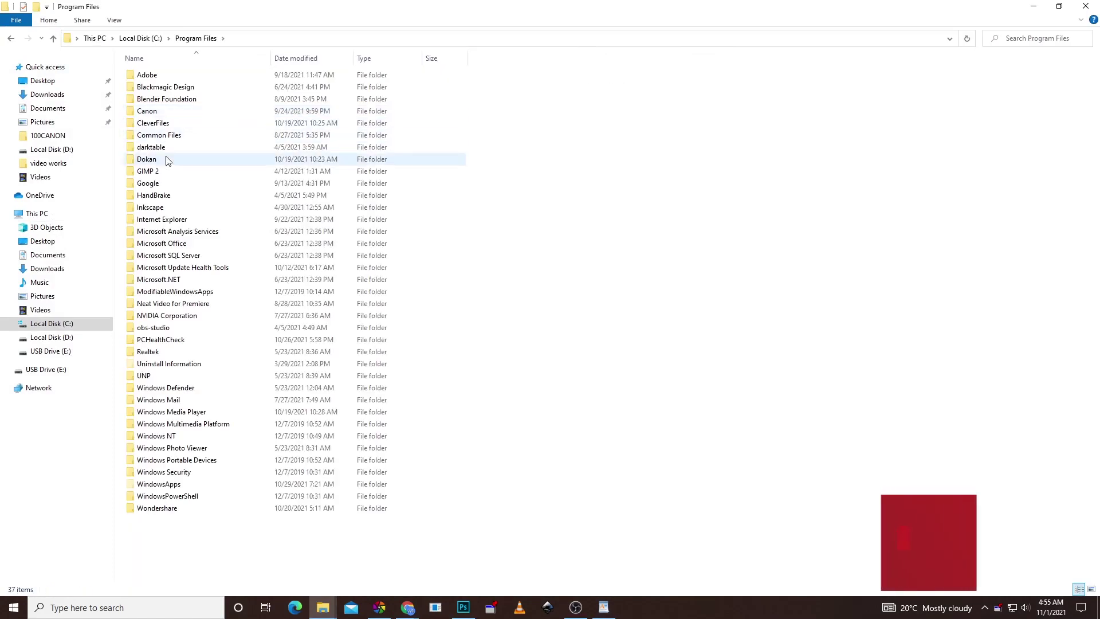
double_click(152, 147)
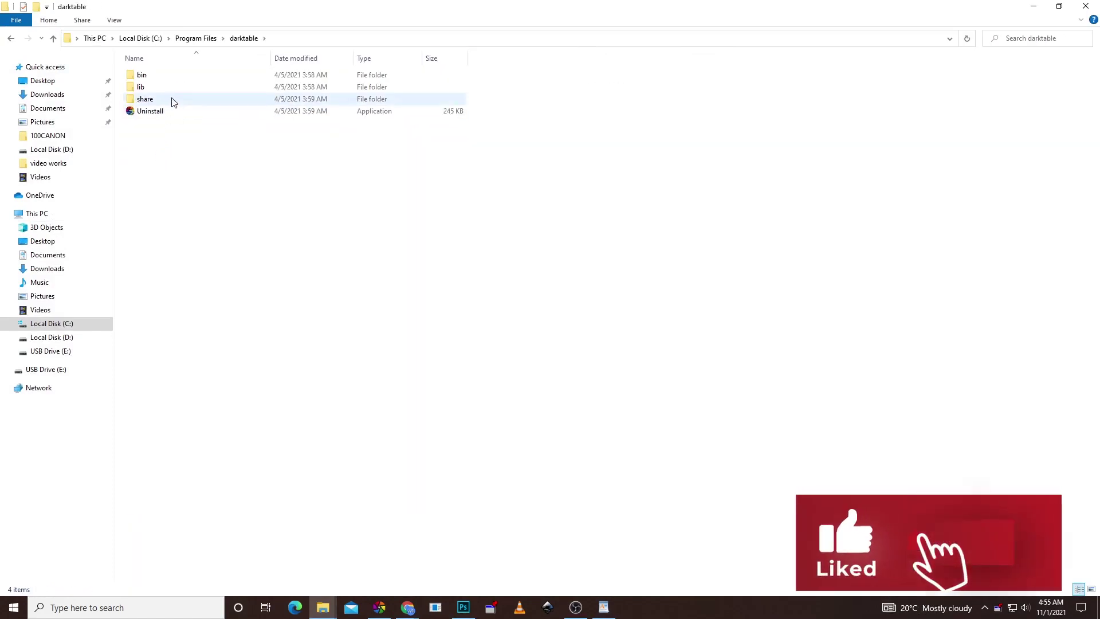
double_click(175, 101)
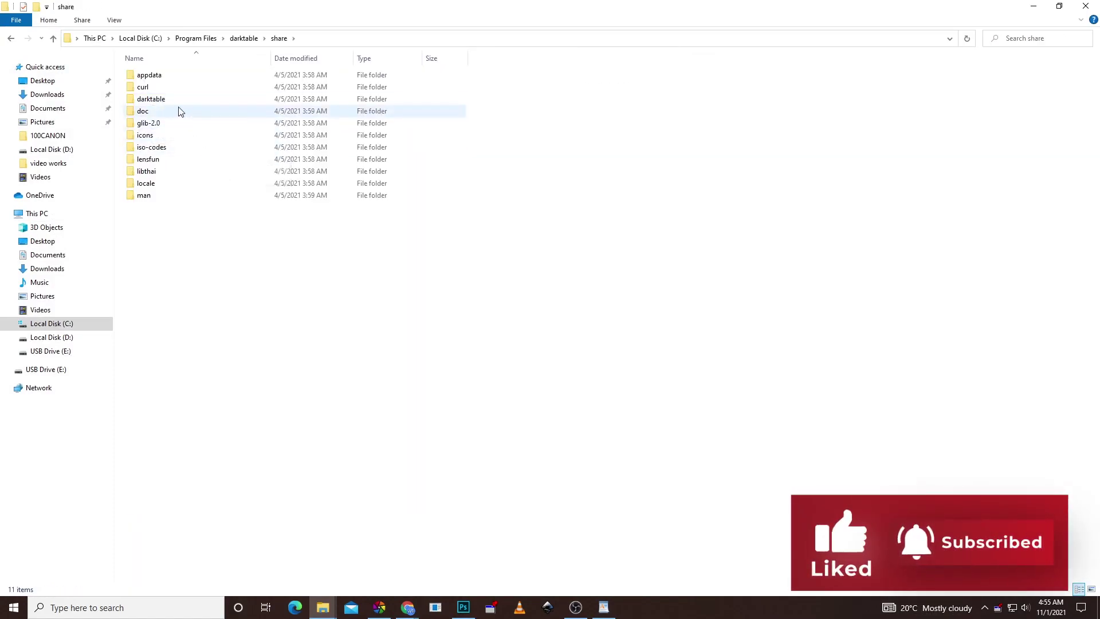
double_click(177, 100)
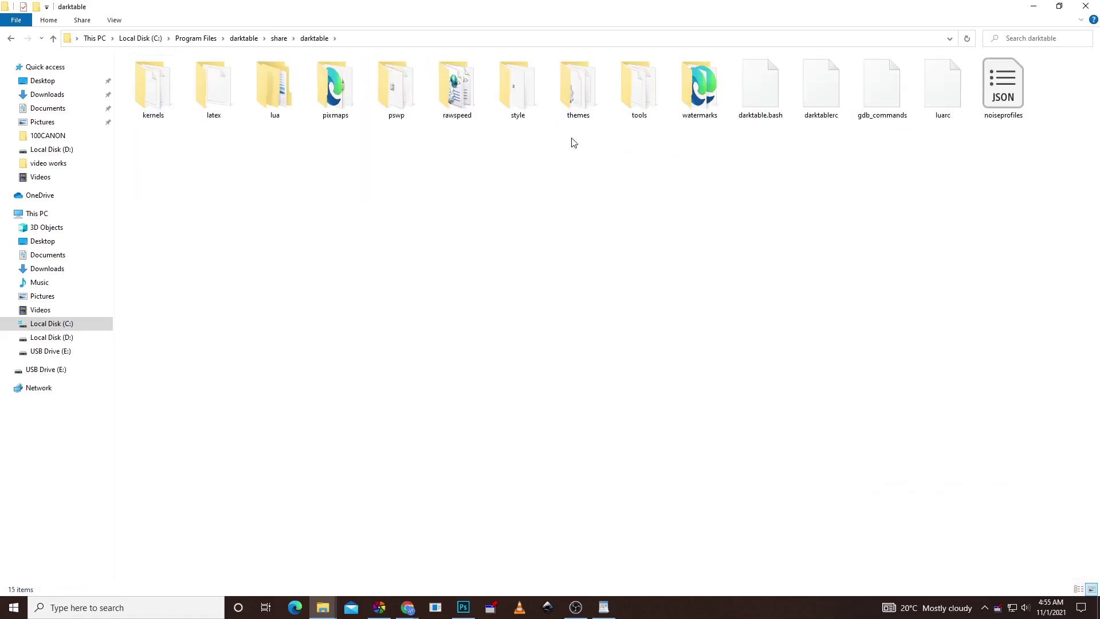
double_click(705, 109)
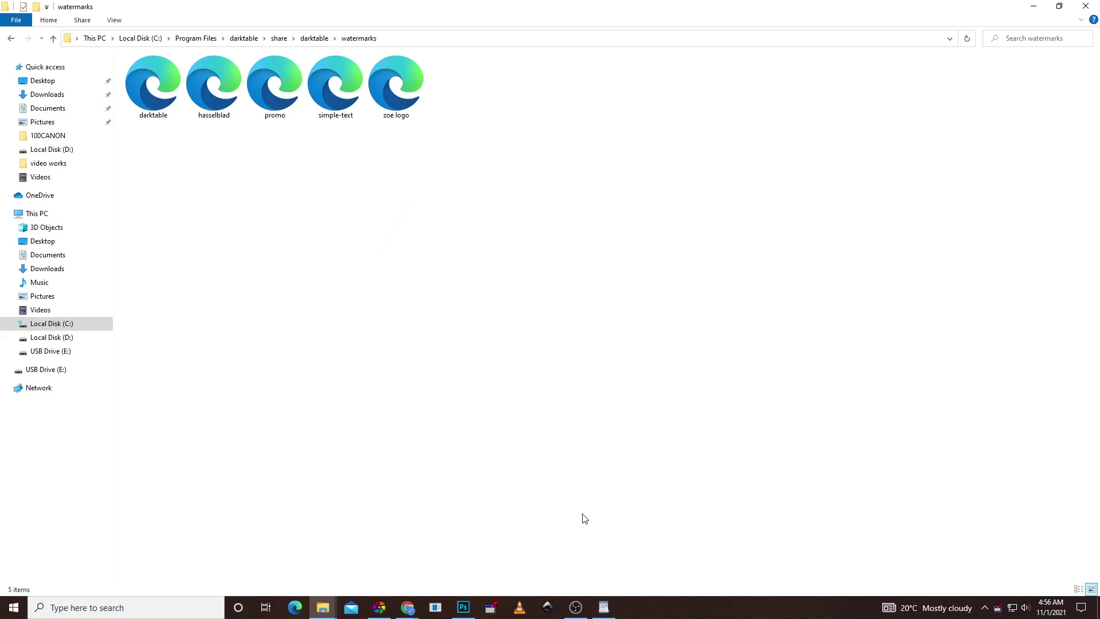
left_click(378, 609)
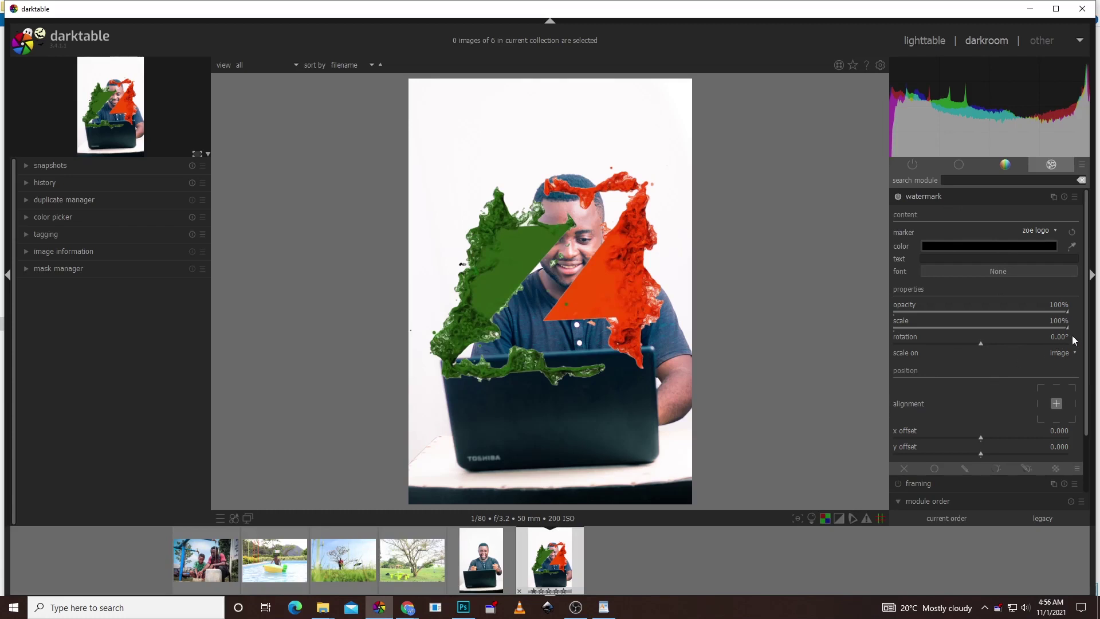
Step: Lower the watermark scale slider from 100% to 26%
left_click_drag(1067, 328, 937, 354)
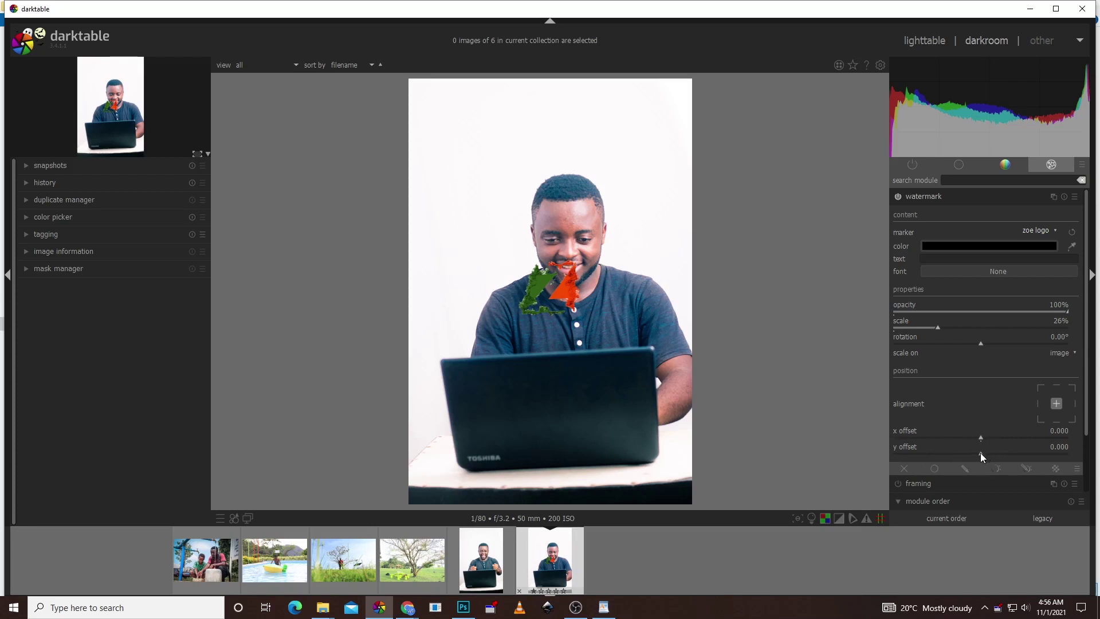
Step: Place the logo bottom-right at x offset 0.412, y offset 0.438, and scale it to 18%
left_click_drag(980, 452, 1010, 441)
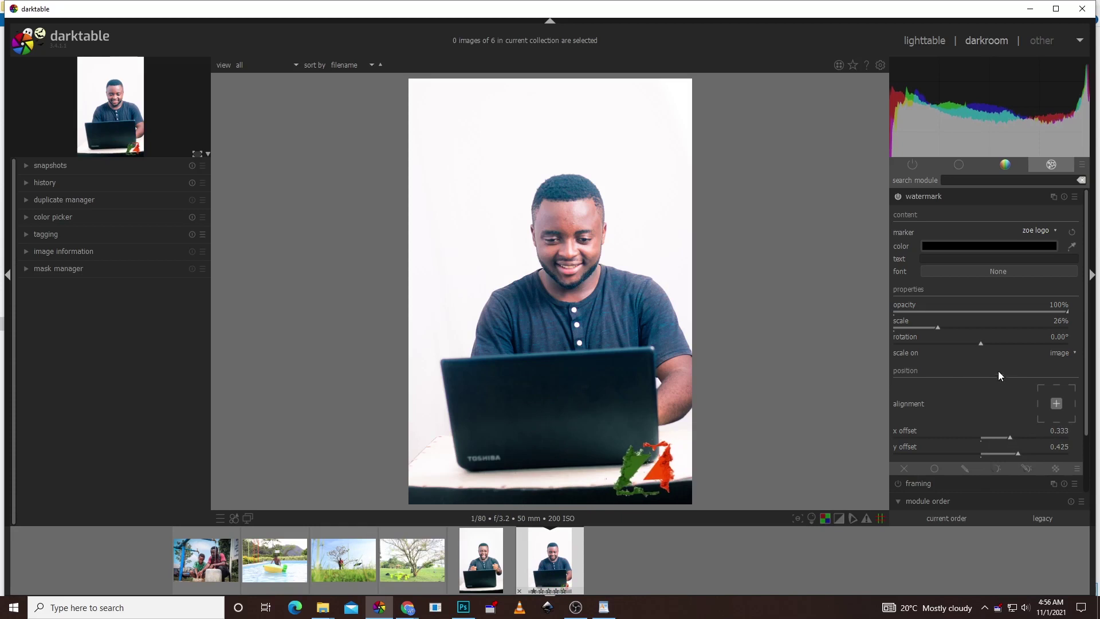
left_click_drag(937, 328, 922, 349)
left_click_drag(1011, 437, 1019, 451)
left_click(1016, 453)
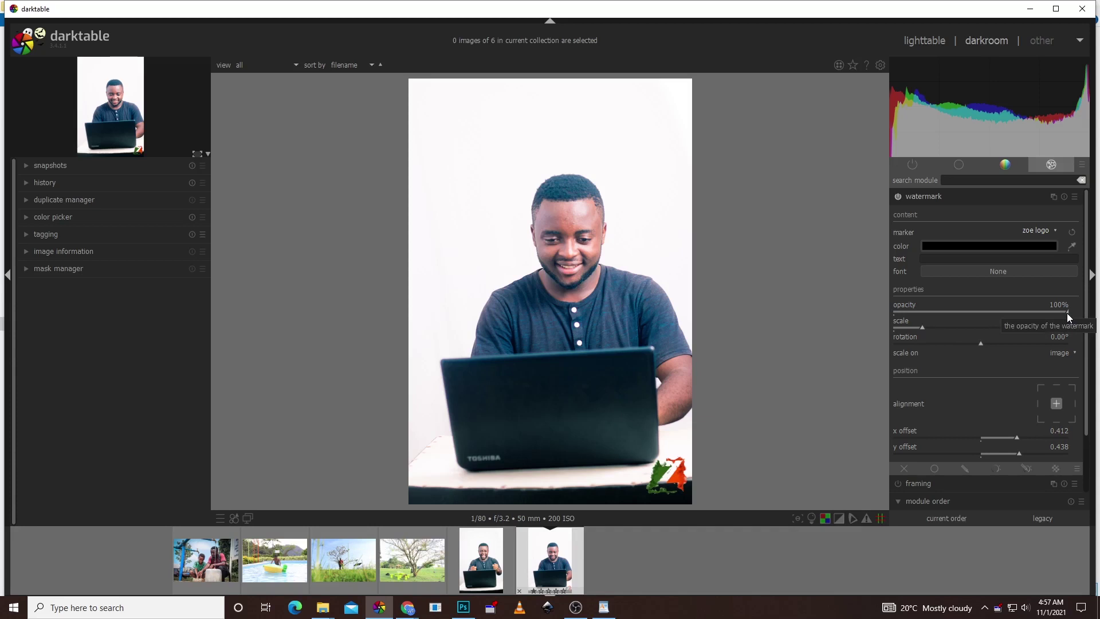
Step: Set the watermark opacity to 63% and rotate the logo about 23°
left_click_drag(1067, 312, 1016, 345)
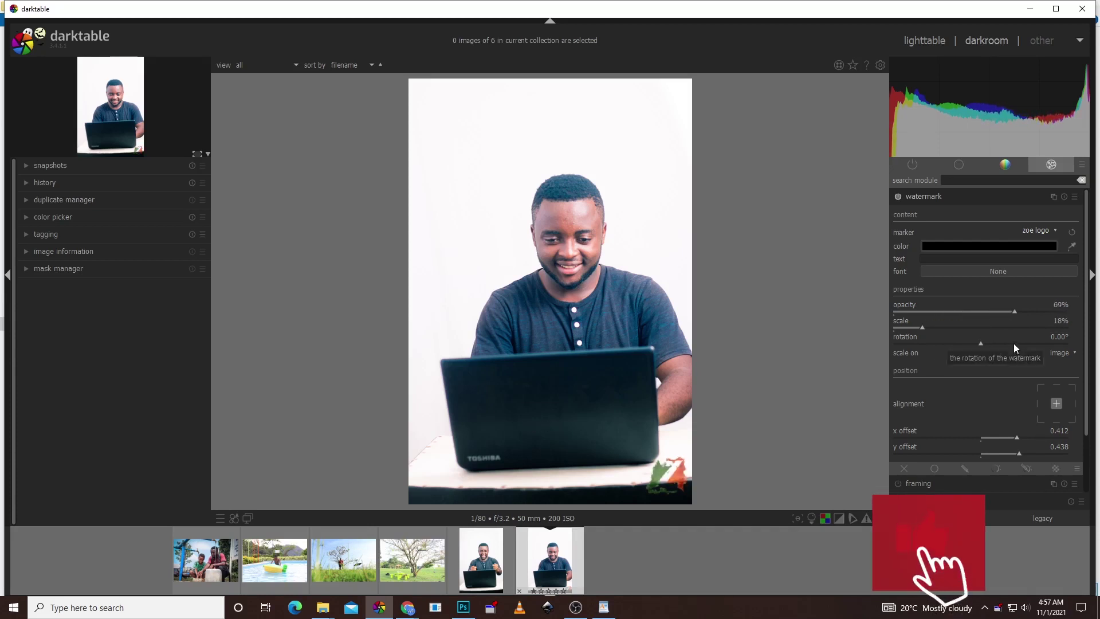
left_click_drag(1022, 316, 1005, 318)
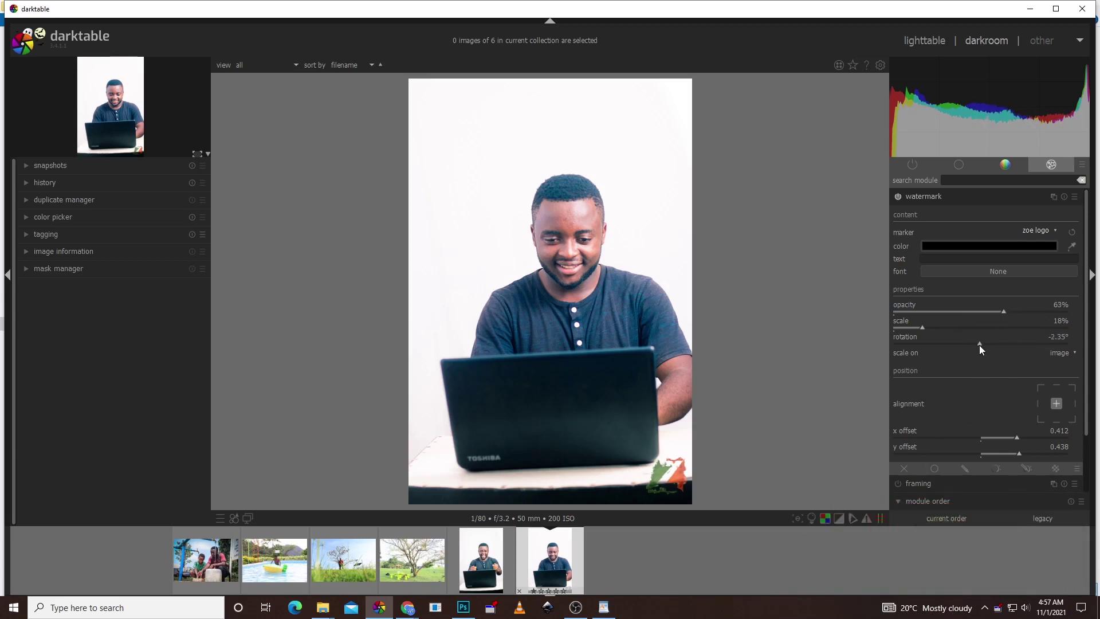
left_click_drag(979, 345, 992, 351)
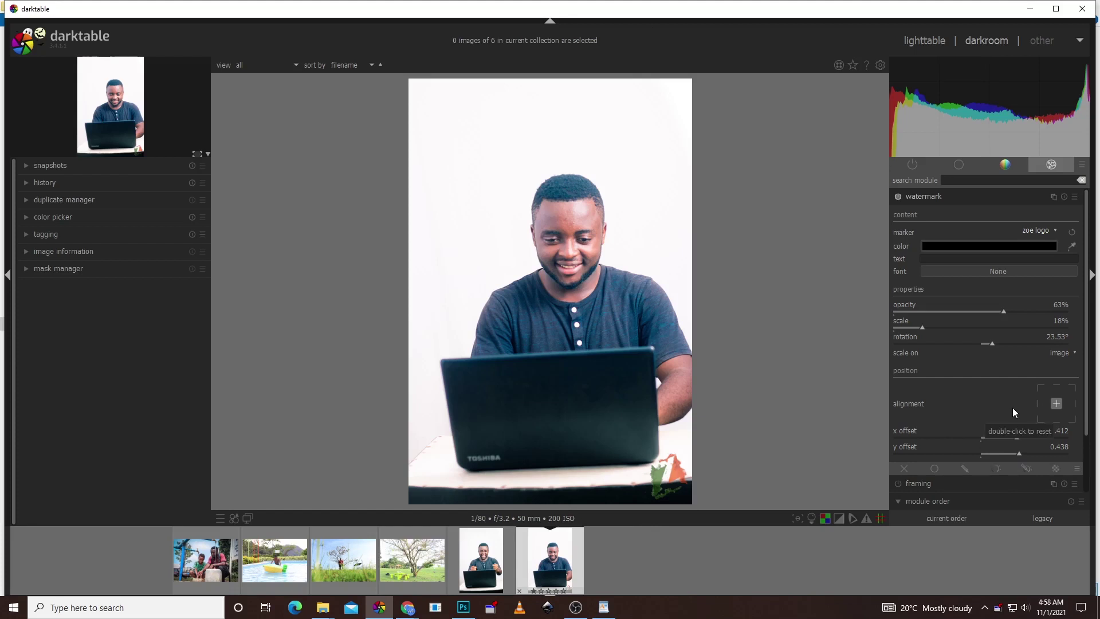
Step: Switch to the lighttable and select the watermarked portrait
left_click(925, 41)
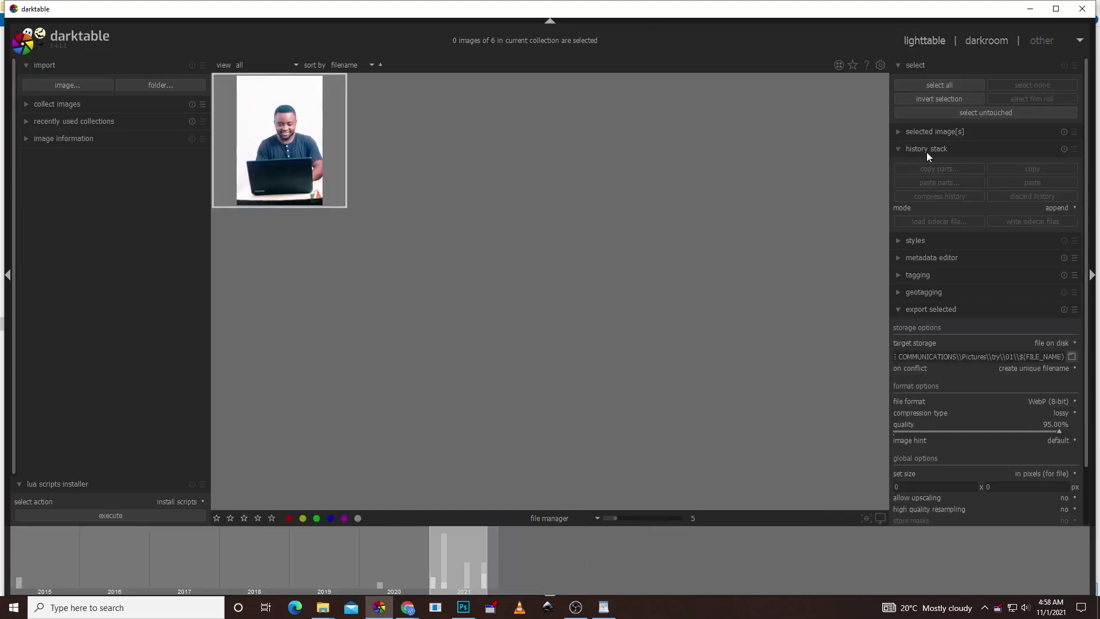
left_click(929, 150)
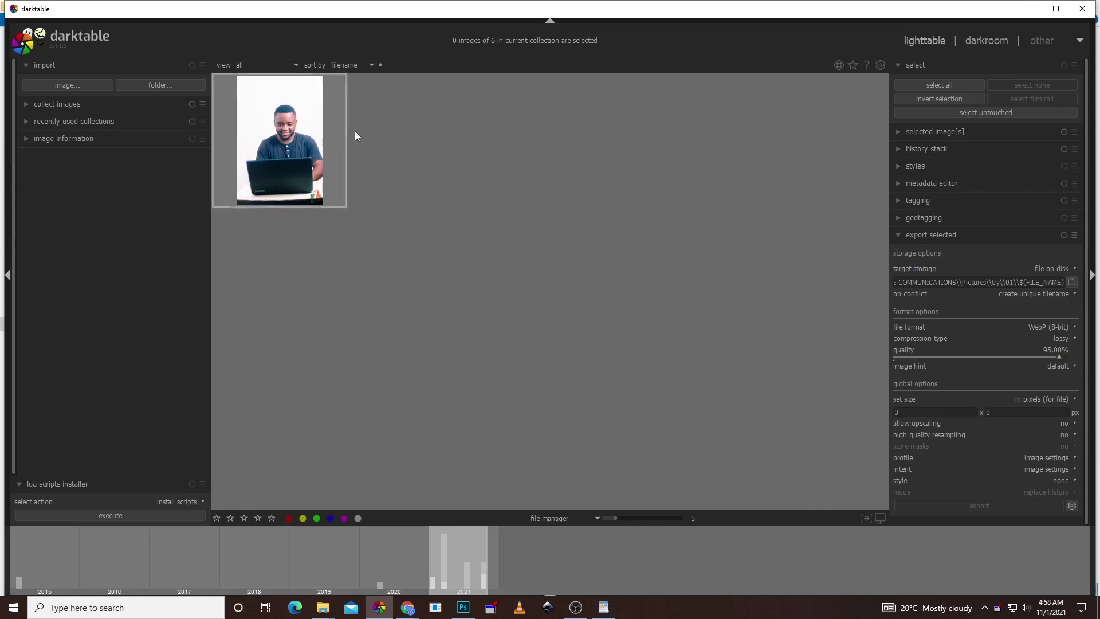
left_click(270, 134)
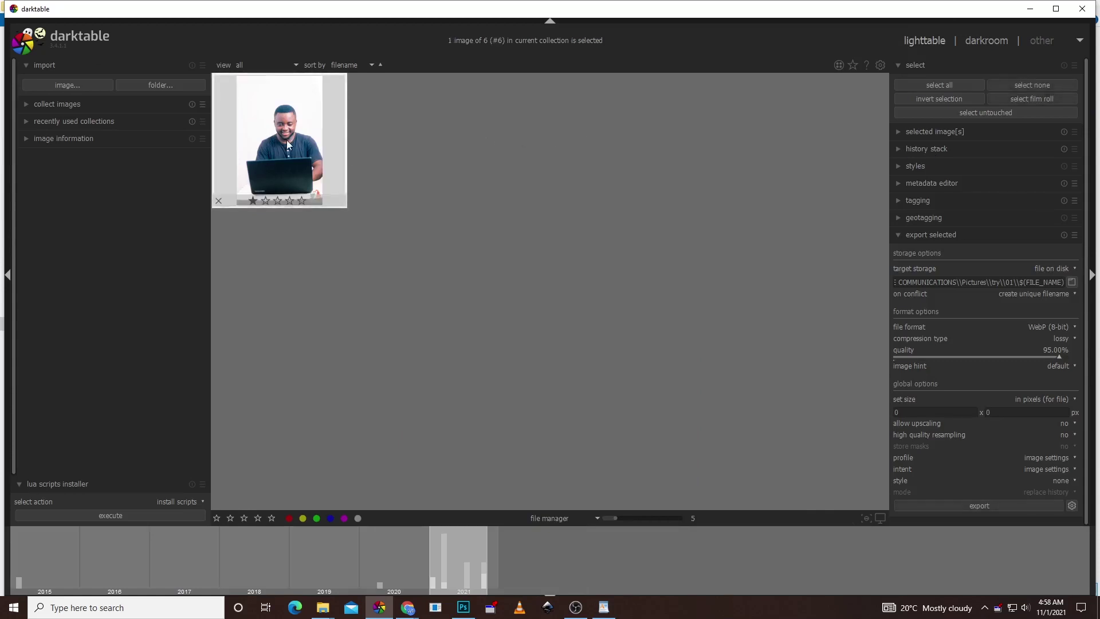
left_click(927, 150)
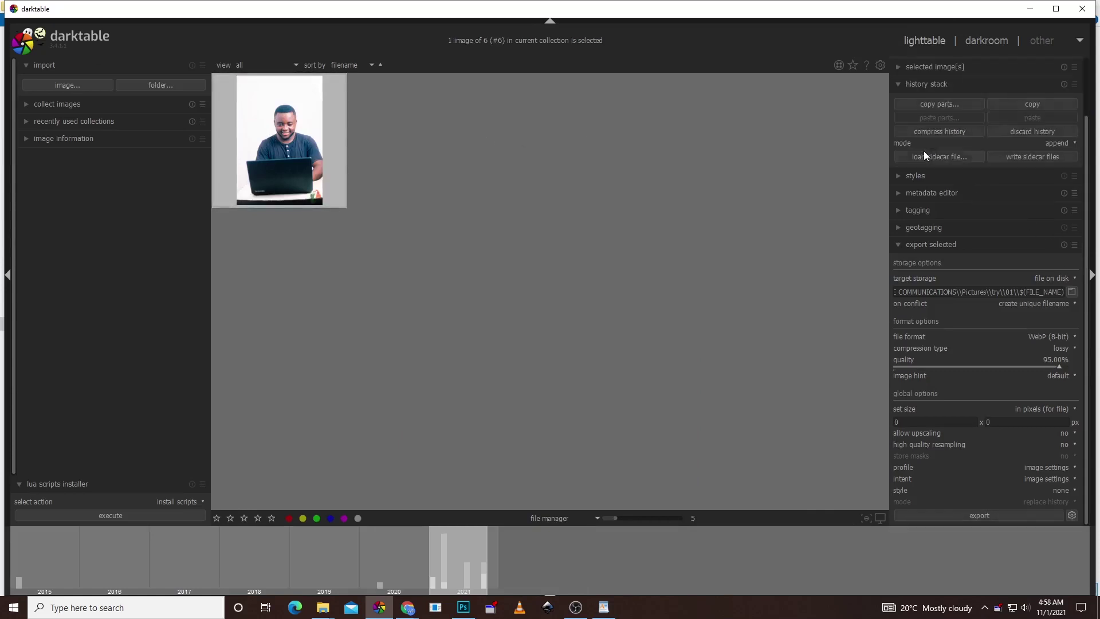
Step: Copy history parts with modules order, sharpen and both color profiles unchecked, keeping only watermark
left_click(940, 104)
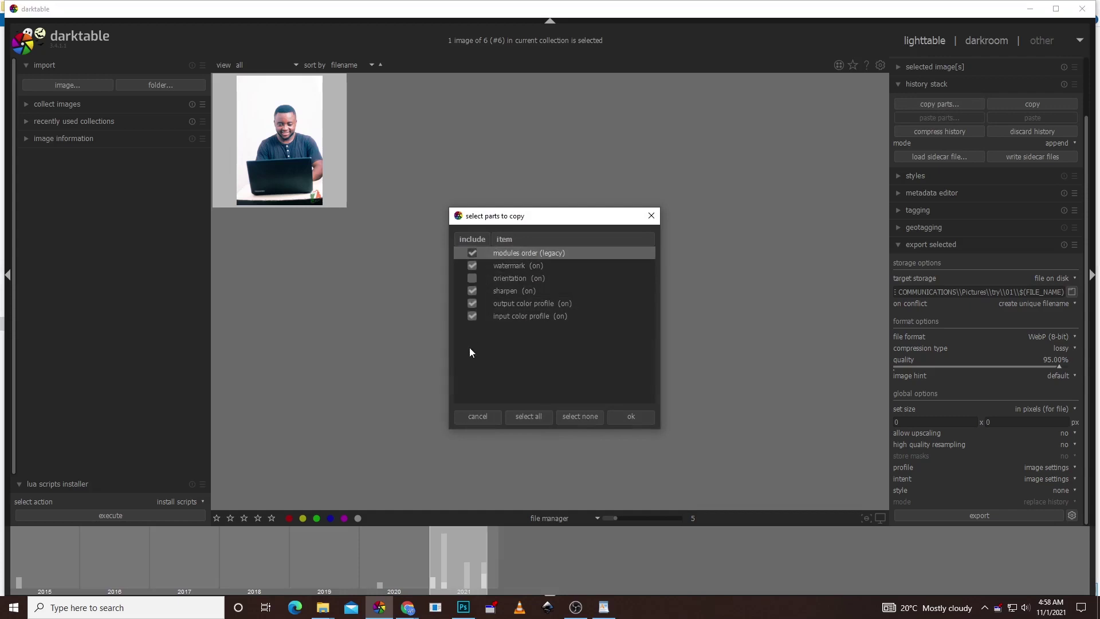
left_click(474, 254)
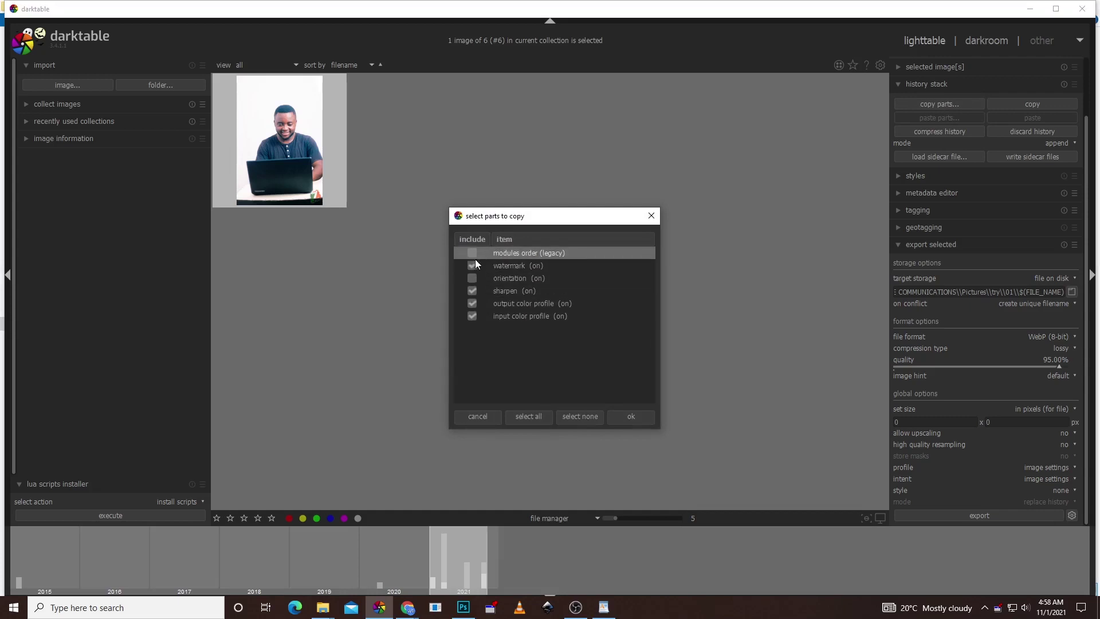
left_click(475, 292)
left_click(471, 304)
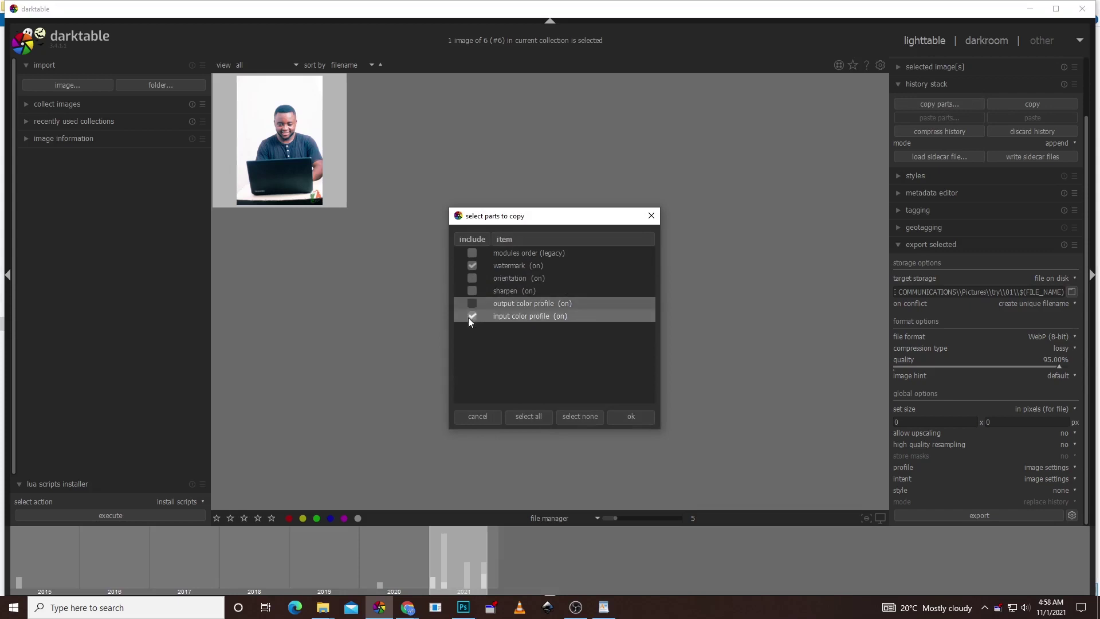
left_click(470, 318)
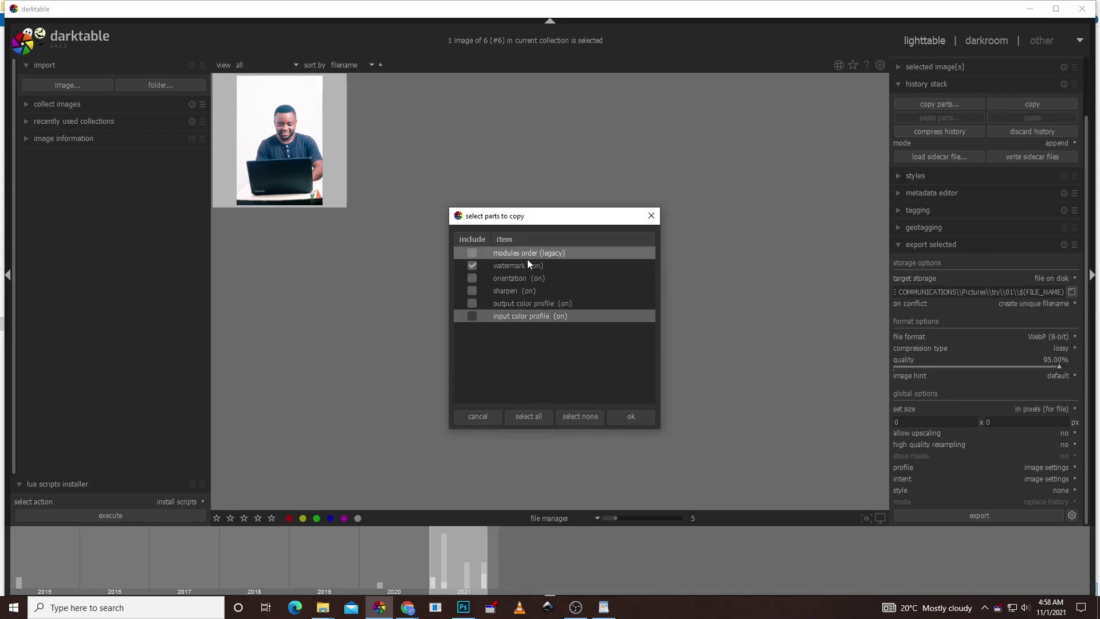
left_click(630, 416)
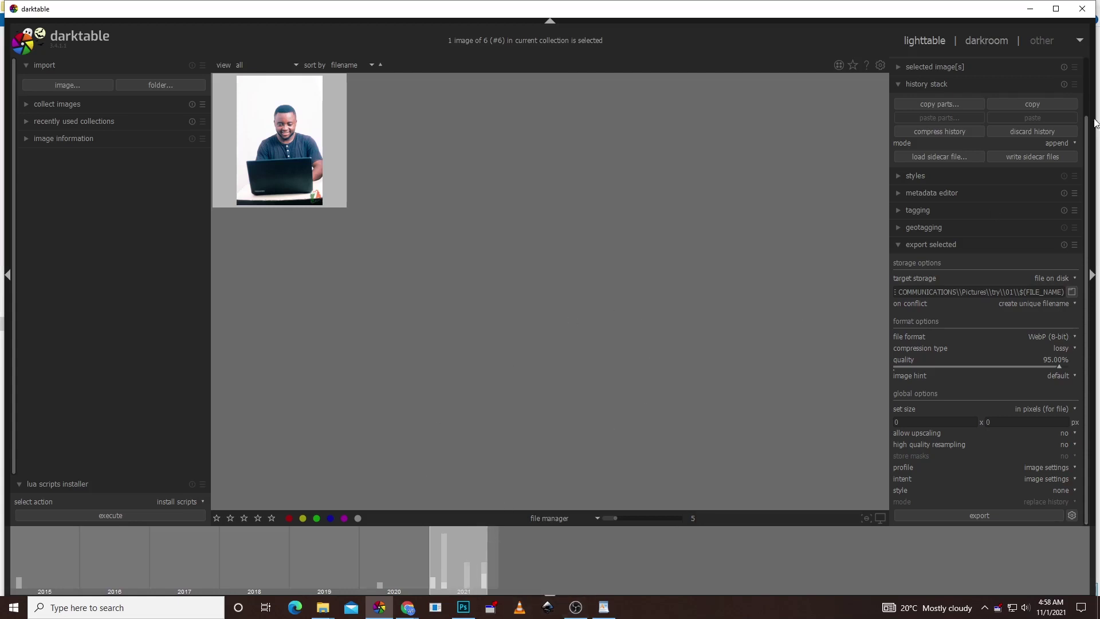
Step: Select all six photos and paste the watermark-only history onto them with Ctrl+Shift+V
left_click(987, 48)
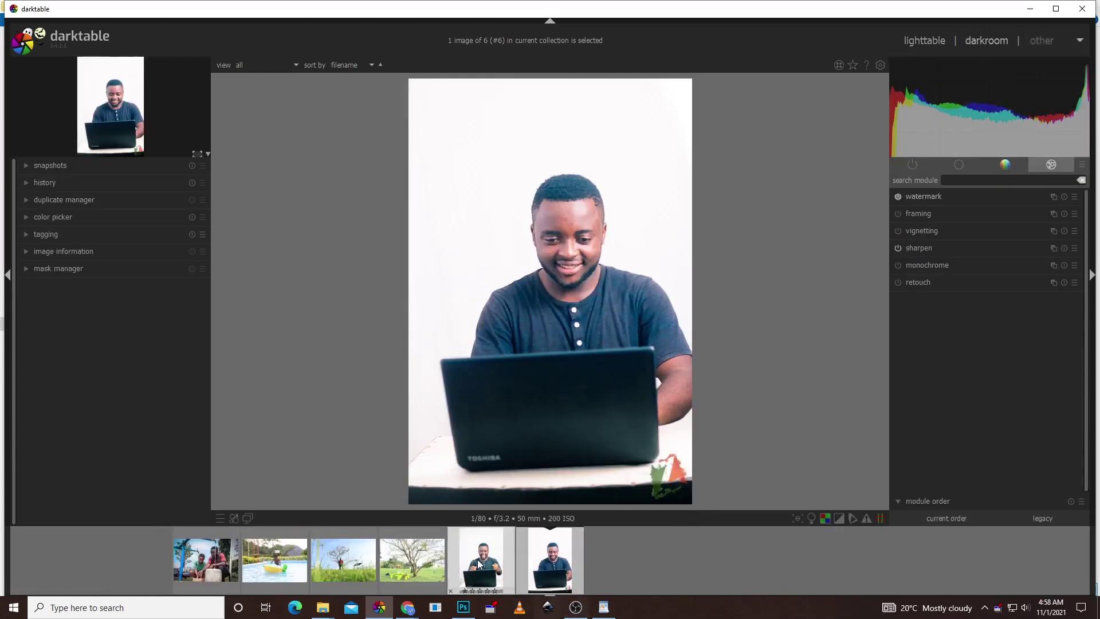
left_click(551, 567)
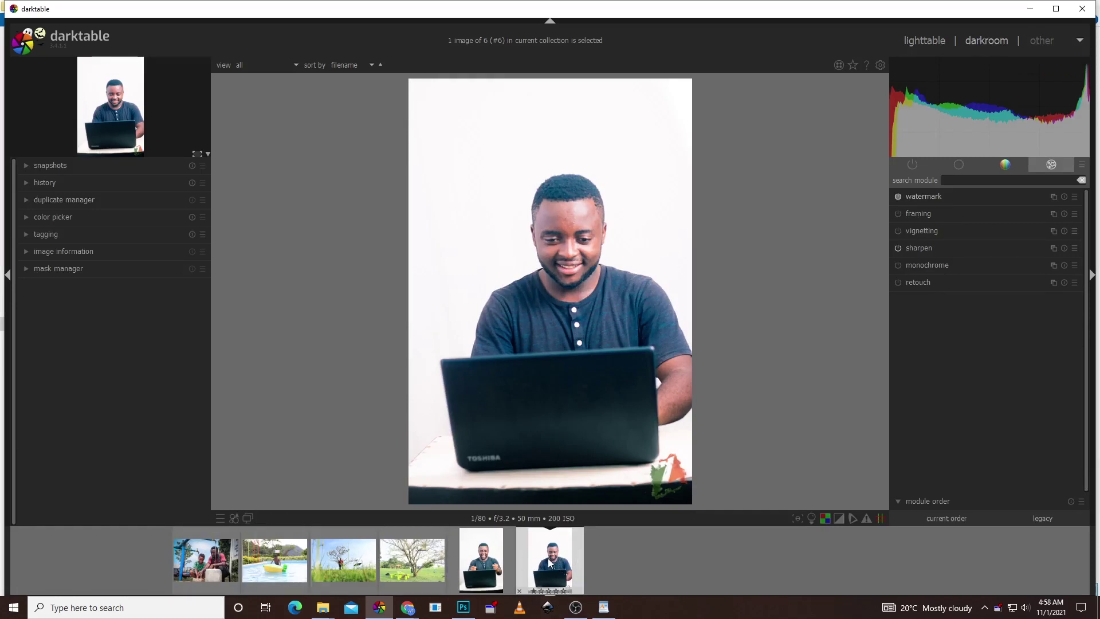
key("ctrl+a")
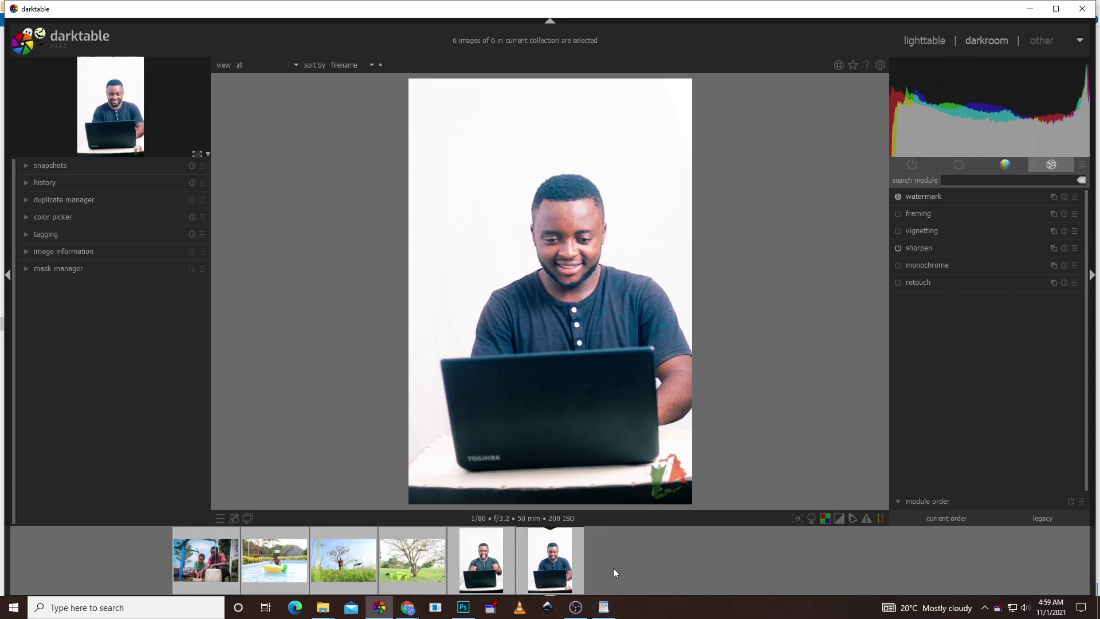
mouse_move(1085, 70)
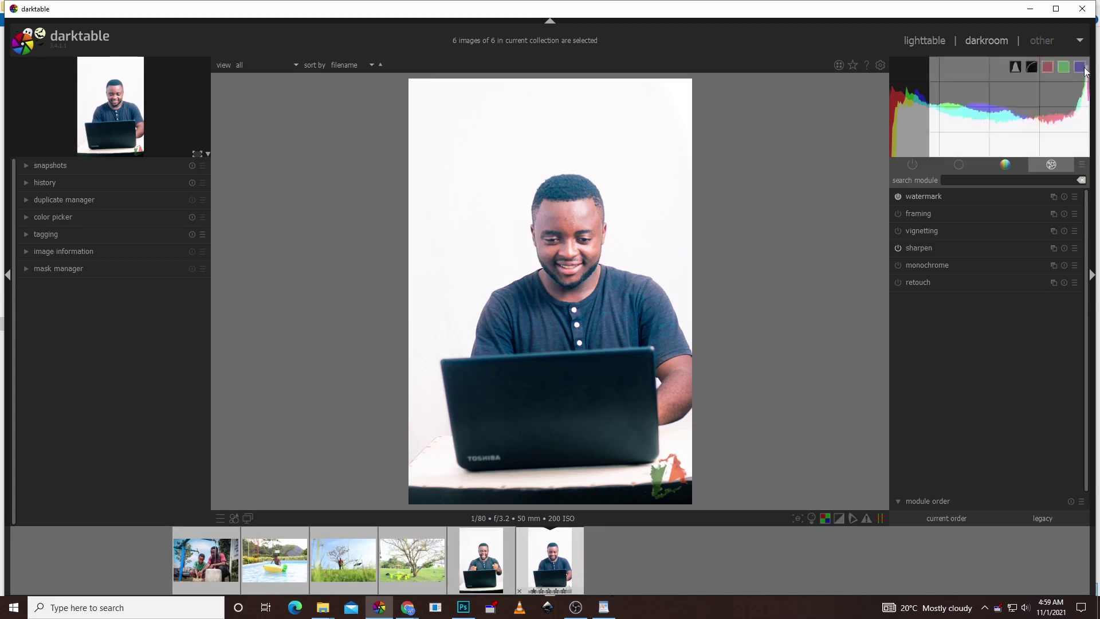
left_click(916, 43)
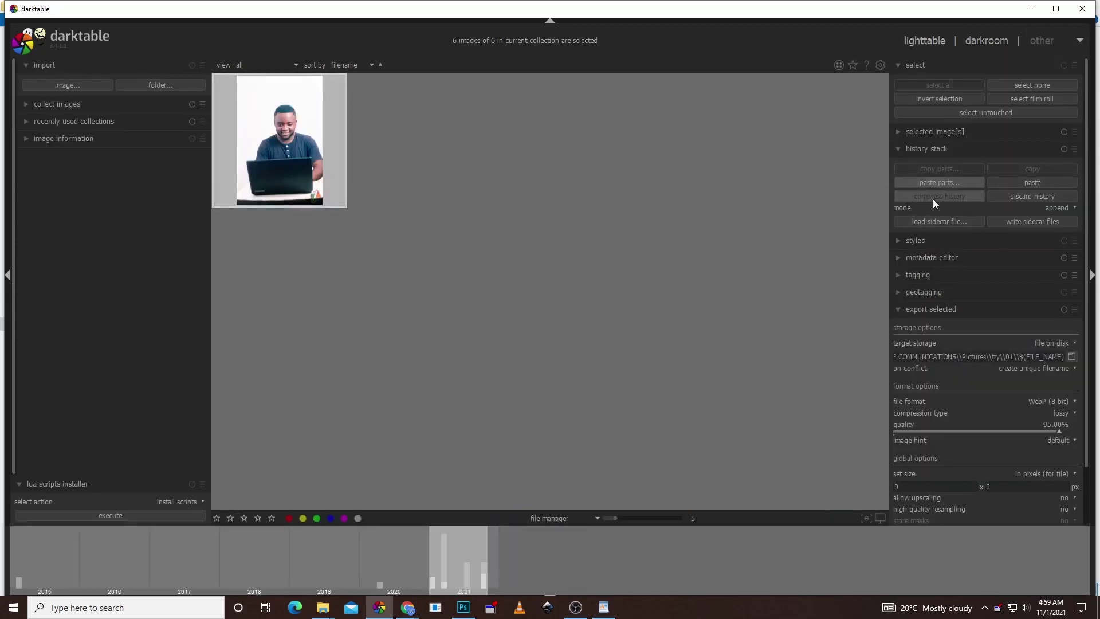
key("ctrl+shift+v")
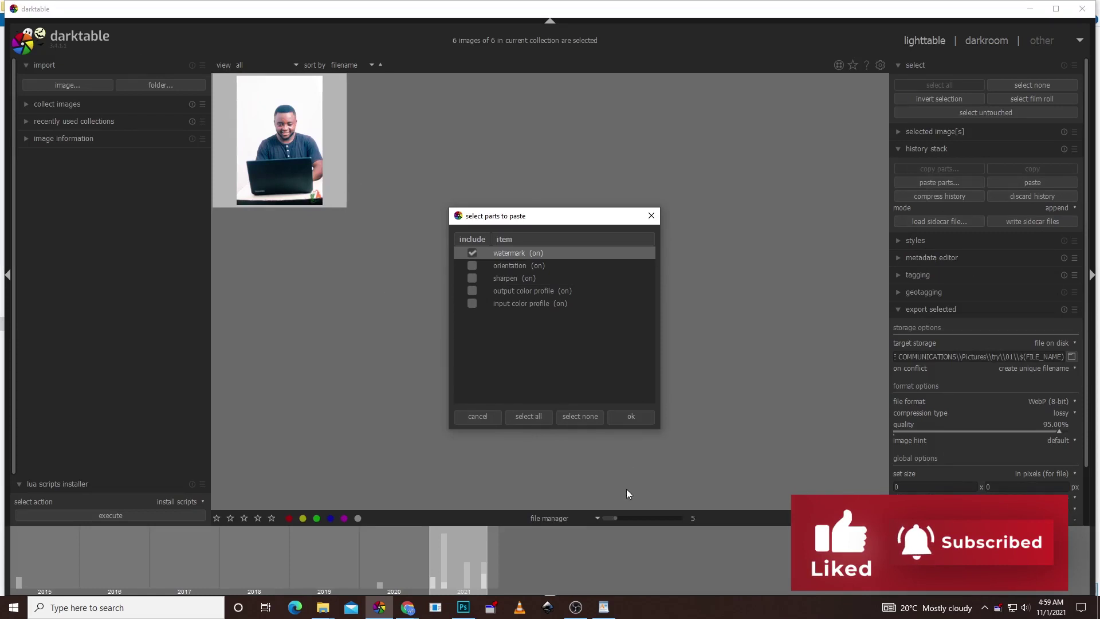
left_click(632, 418)
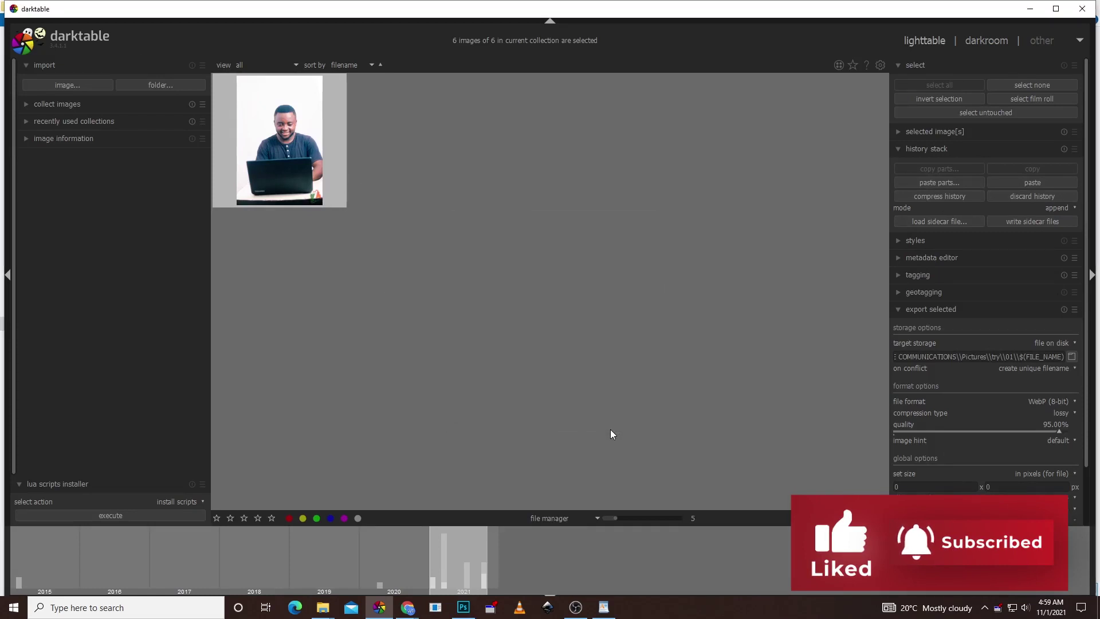
left_click(972, 47)
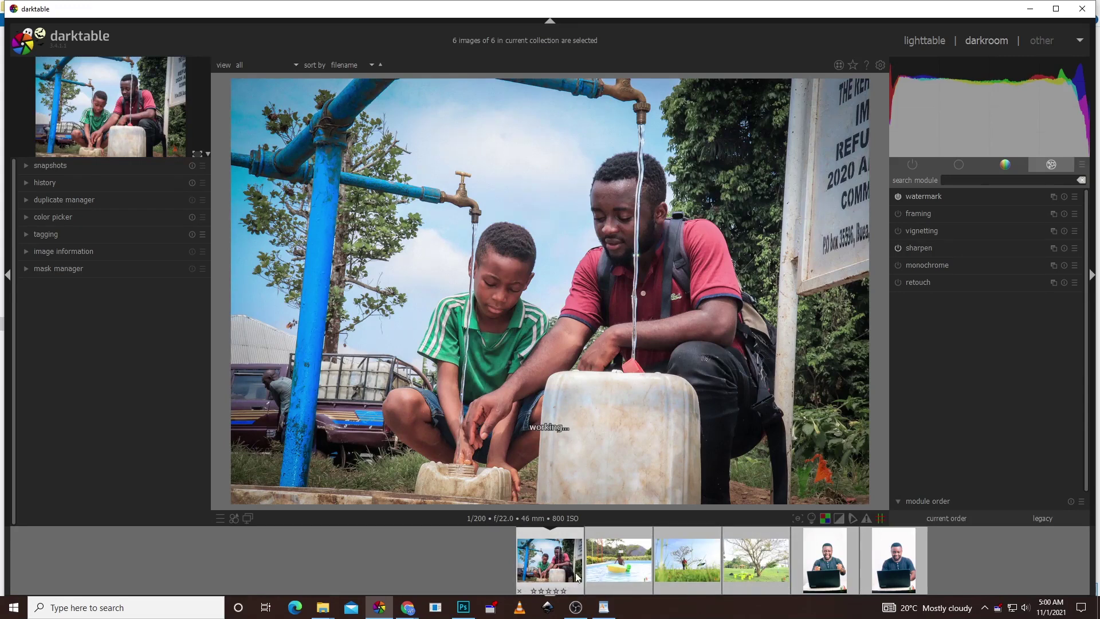
scroll(613, 571, "down", 3)
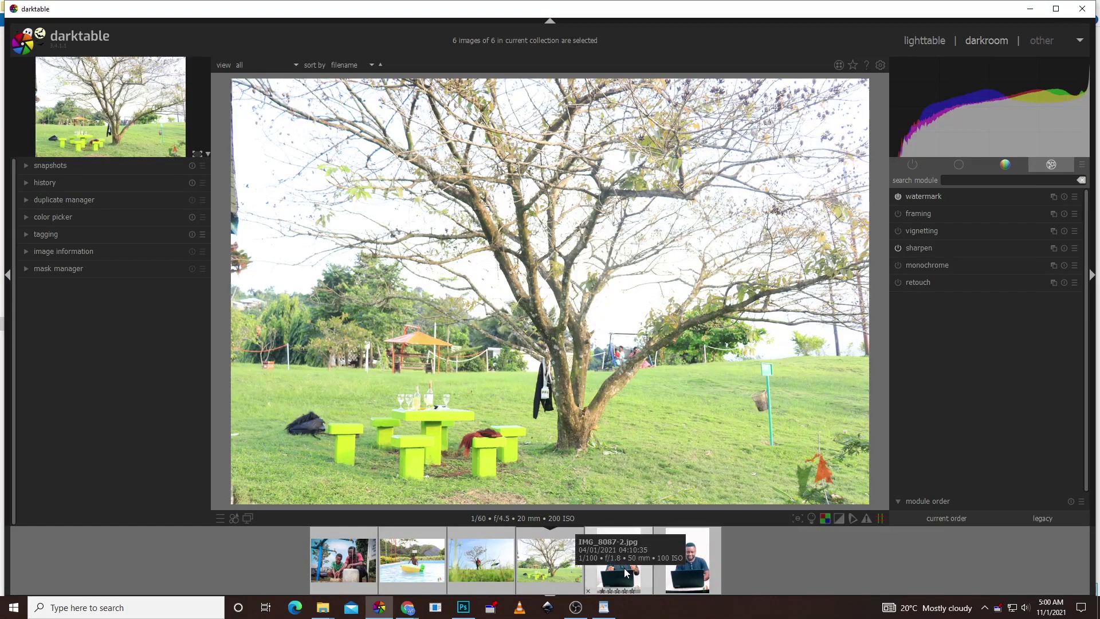
left_click(685, 555)
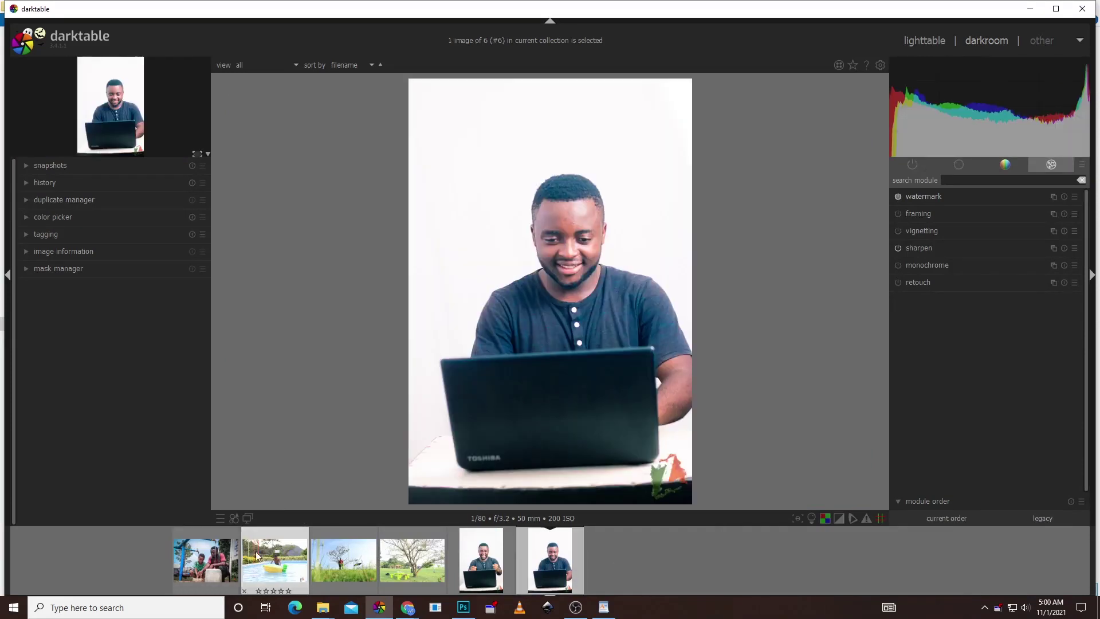
key("ctrl+a")
key("l")
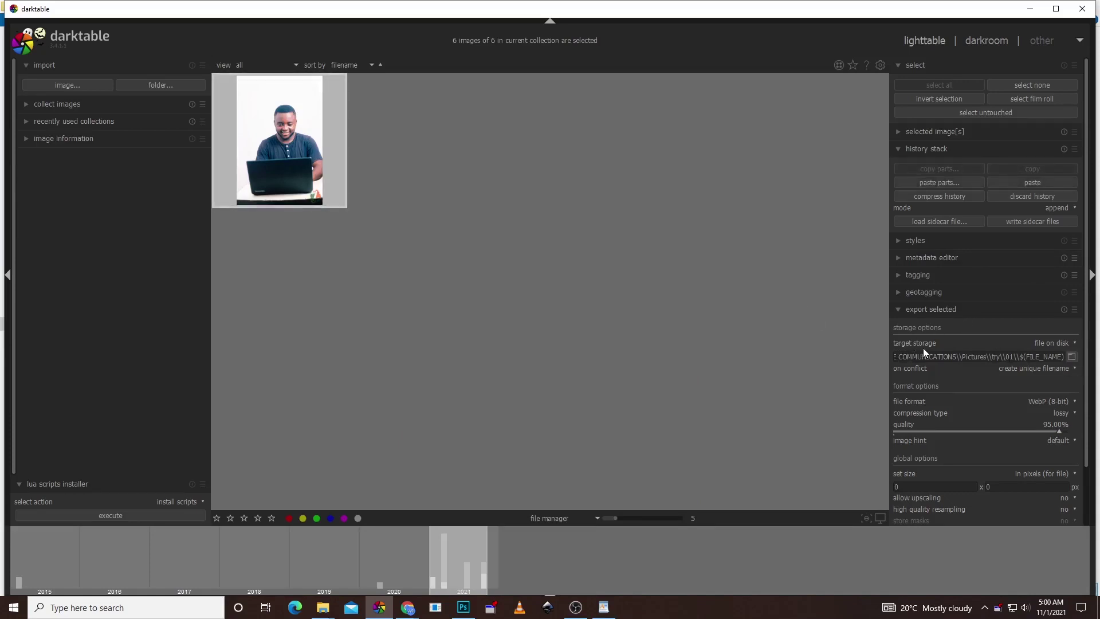
Step: Create a 'Watermark' folder inside Pictures\try\01 and set it as the export destination
left_click(1072, 357)
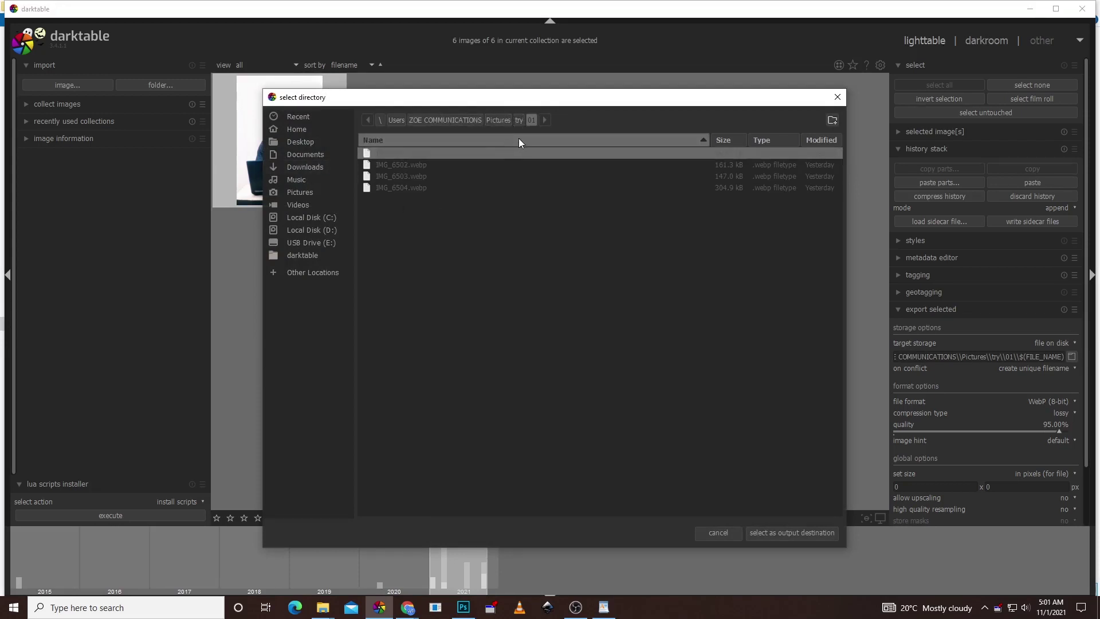
left_click(832, 120)
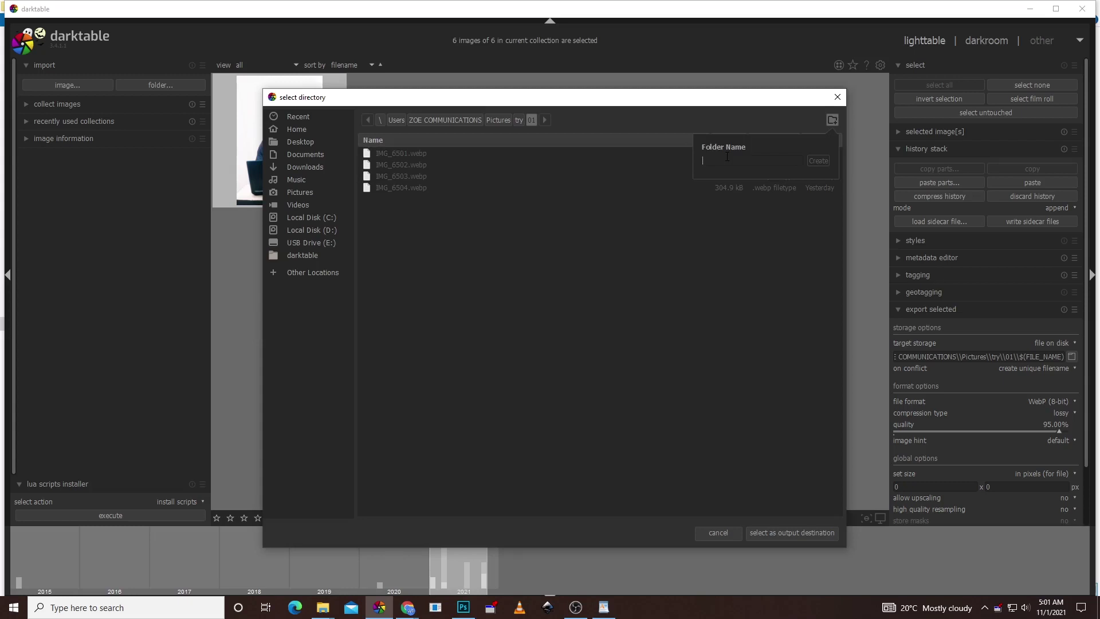
type("Watermark")
left_click(815, 161)
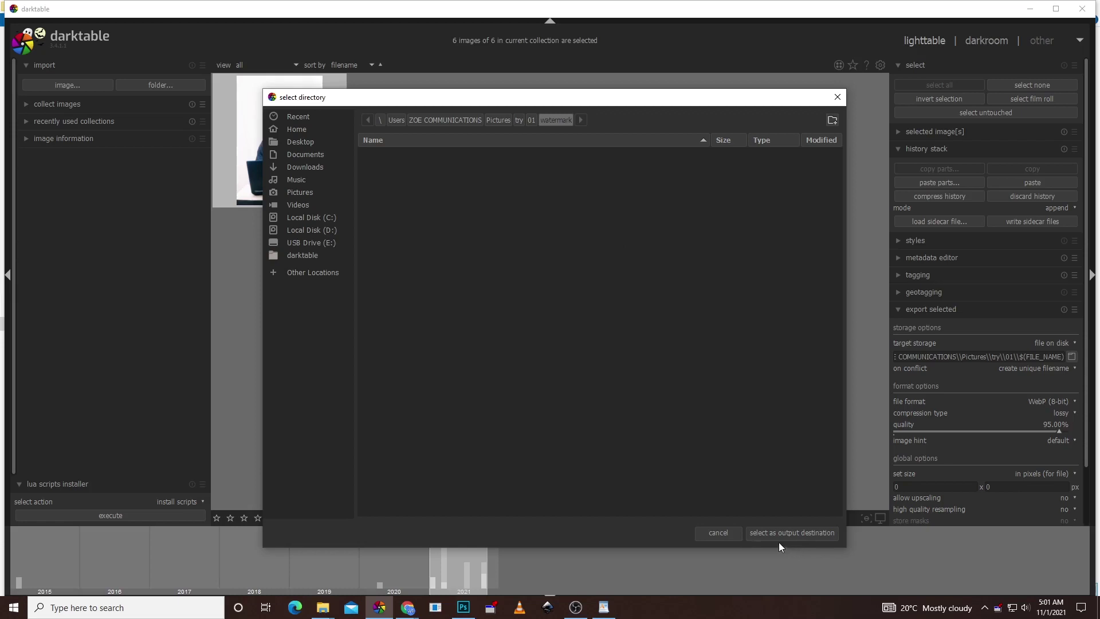
left_click(821, 538)
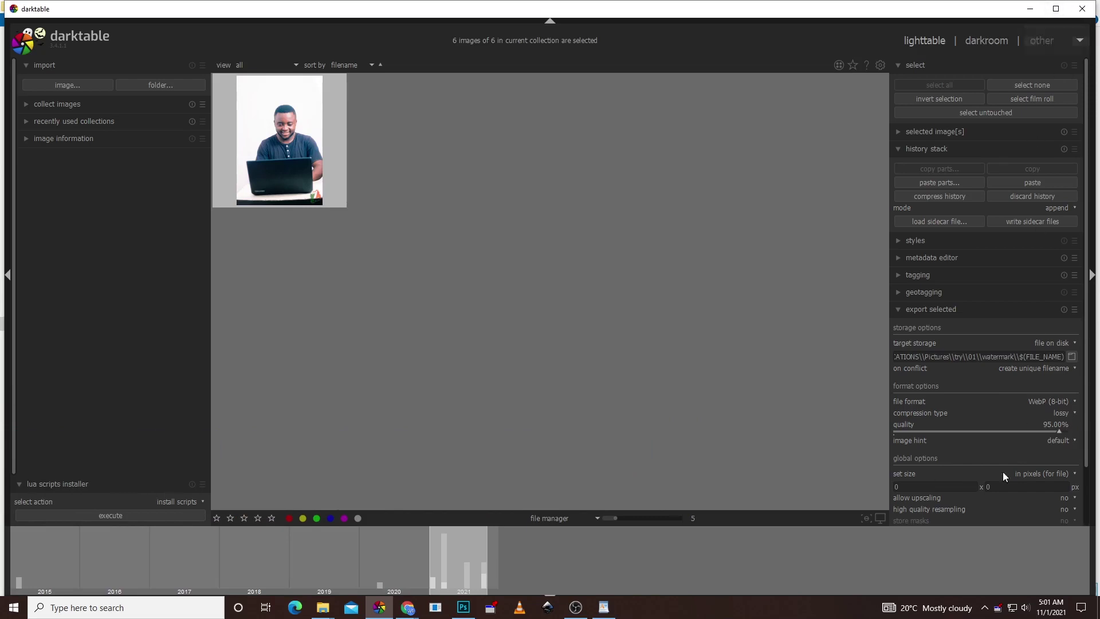
Step: Export the six watermarked photos as WebP into the Watermark folder
left_click_drag(1086, 461, 1078, 534)
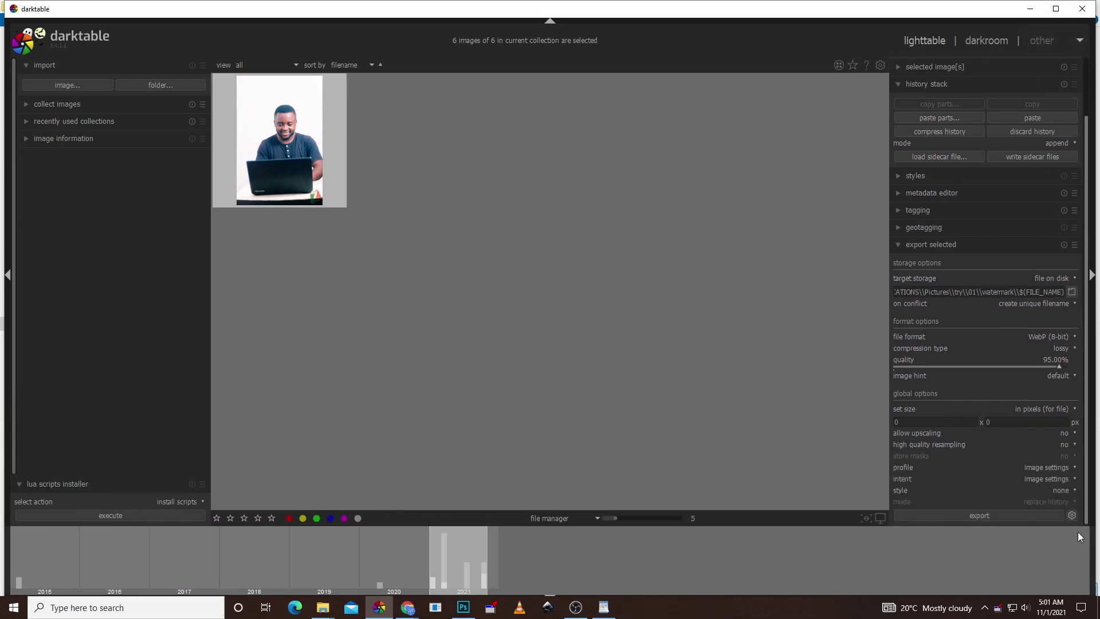
left_click(976, 516)
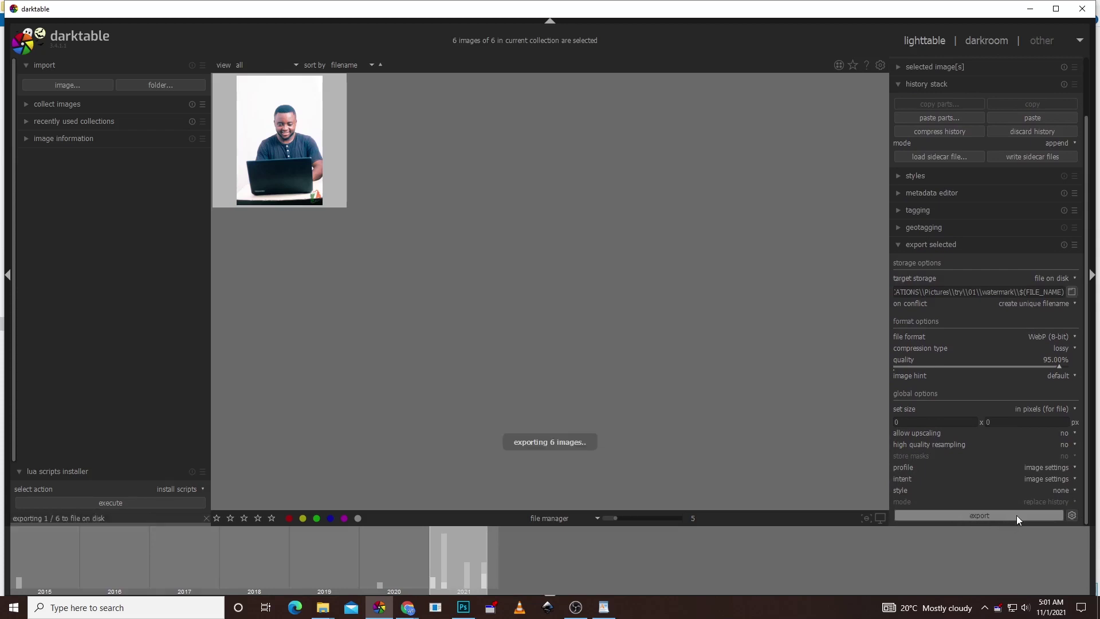